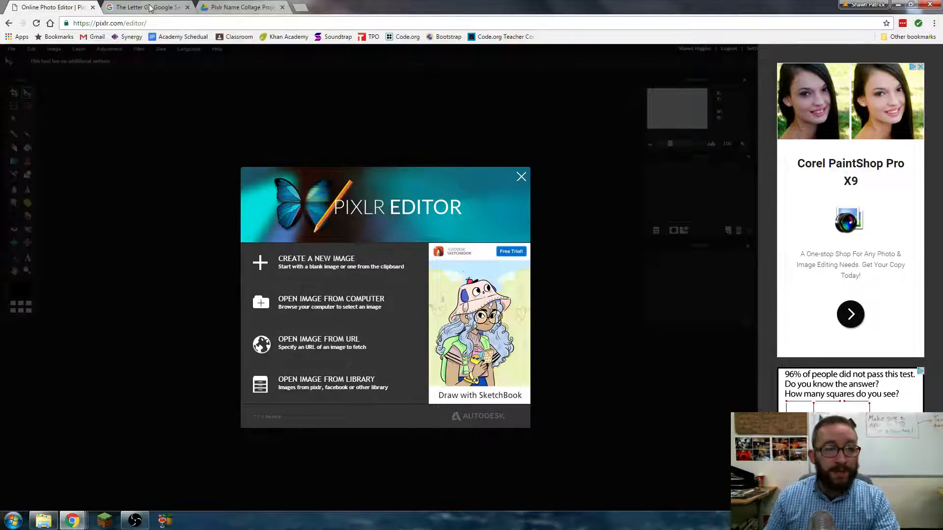
# - In a new tab, search Google for 'The Letter H' and show Image results
pyautogui.click(301, 8)
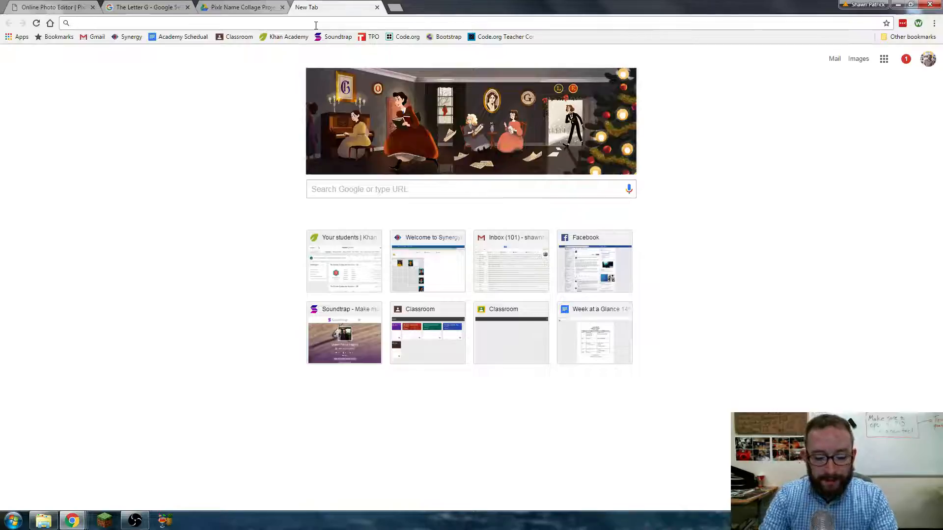
pyautogui.write('The Le')
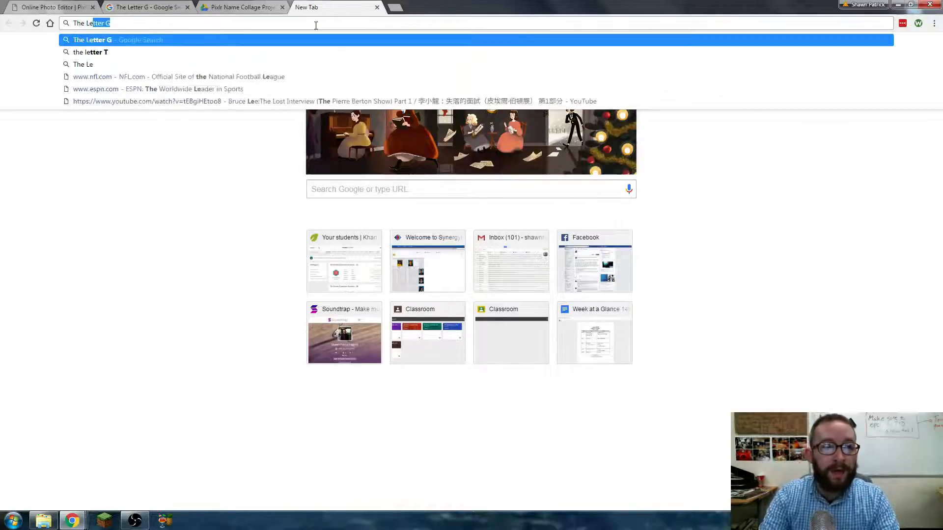
pyautogui.write('tter H')
pyautogui.press('Return')
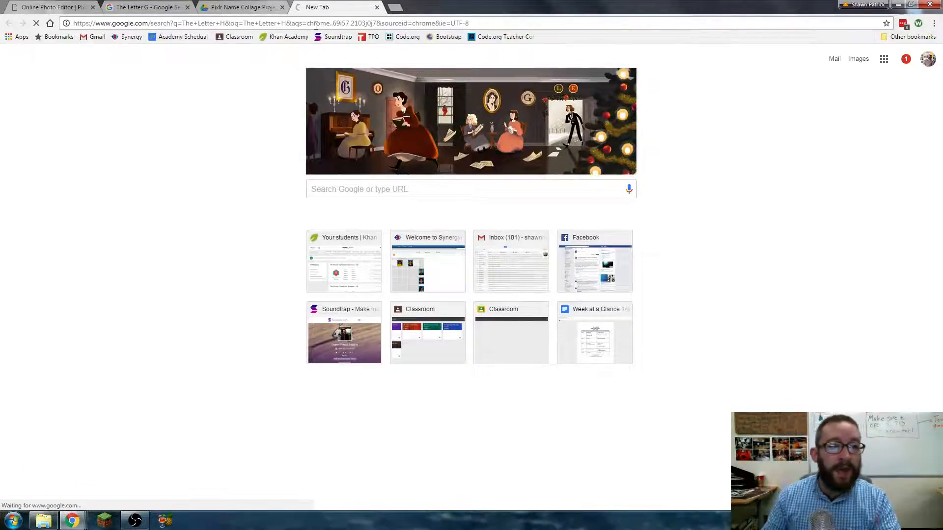
pyautogui.click(101, 88)
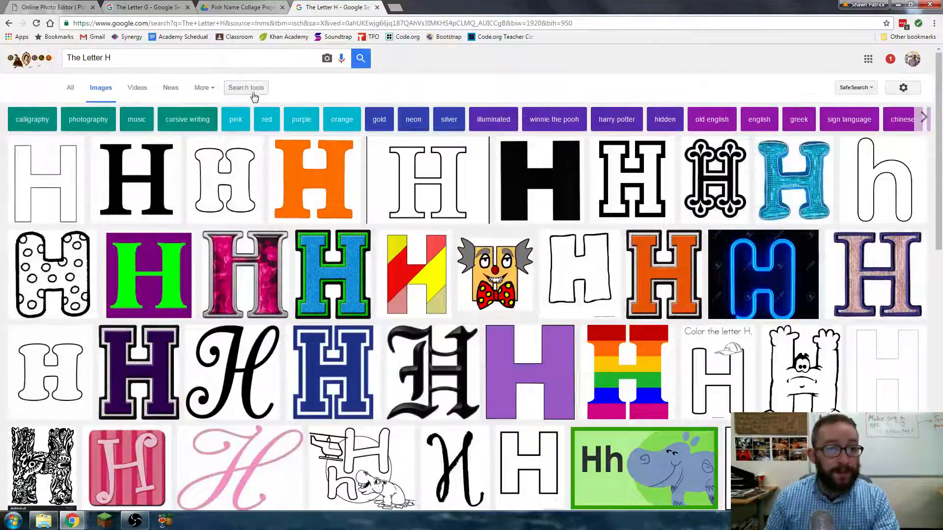
# - Filter the image results to Transparent colour and Icon size
pyautogui.click(250, 89)
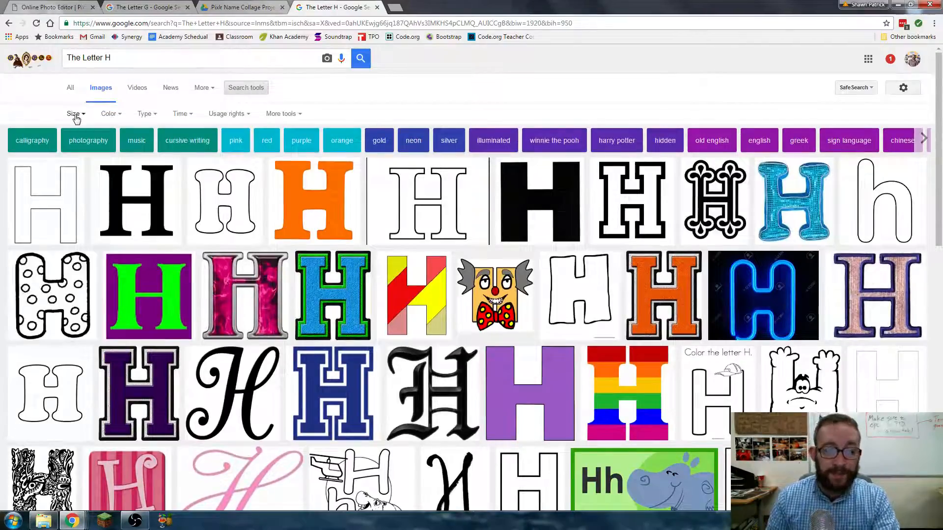
pyautogui.click(112, 116)
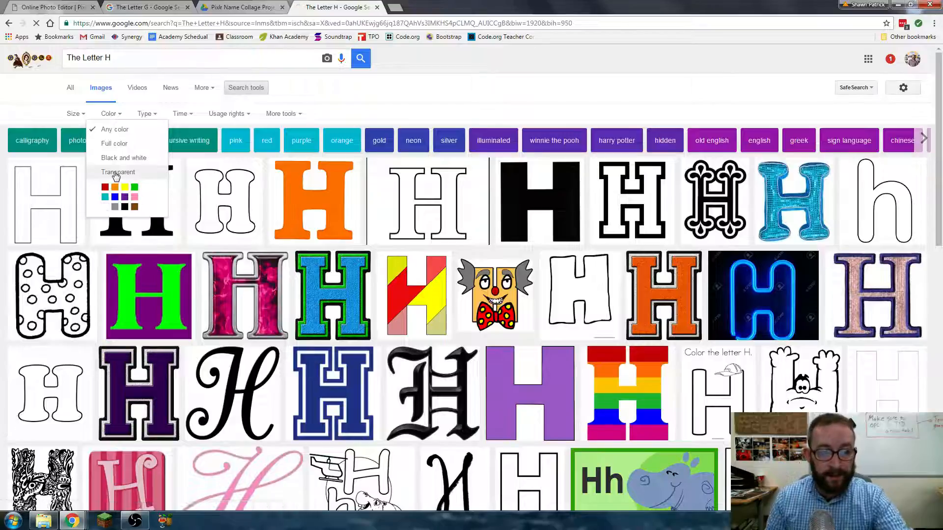
pyautogui.click(115, 173)
pyautogui.click(79, 113)
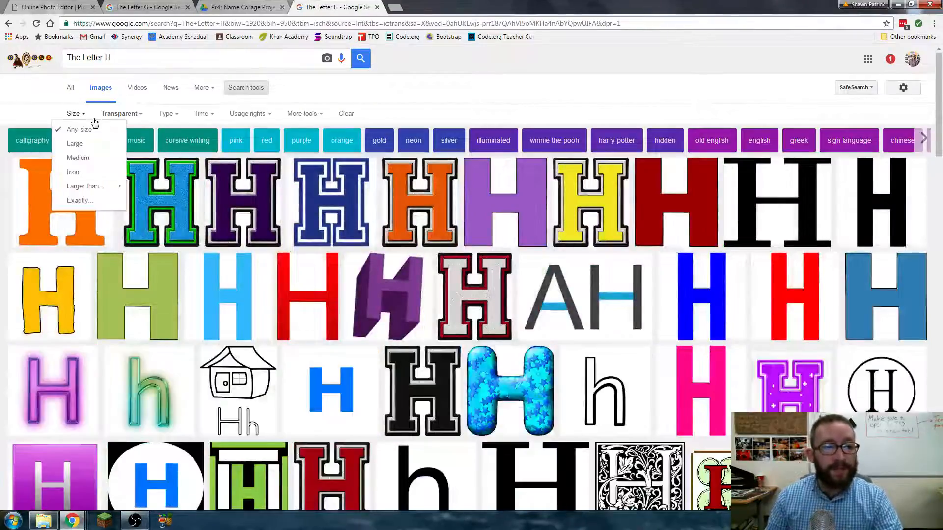
pyautogui.click(91, 173)
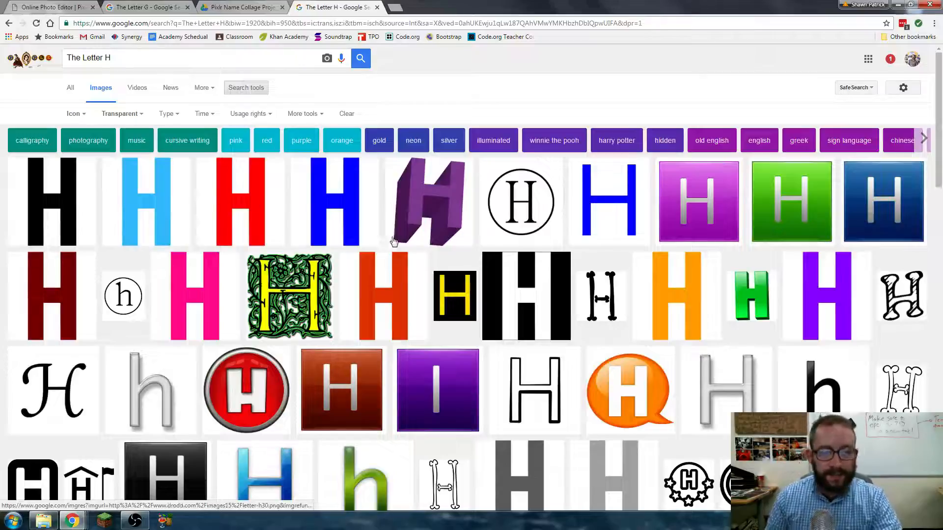
# - Open the purple 3-D H and the outlined H results in new tabs
pyautogui.rightClick(426, 202)
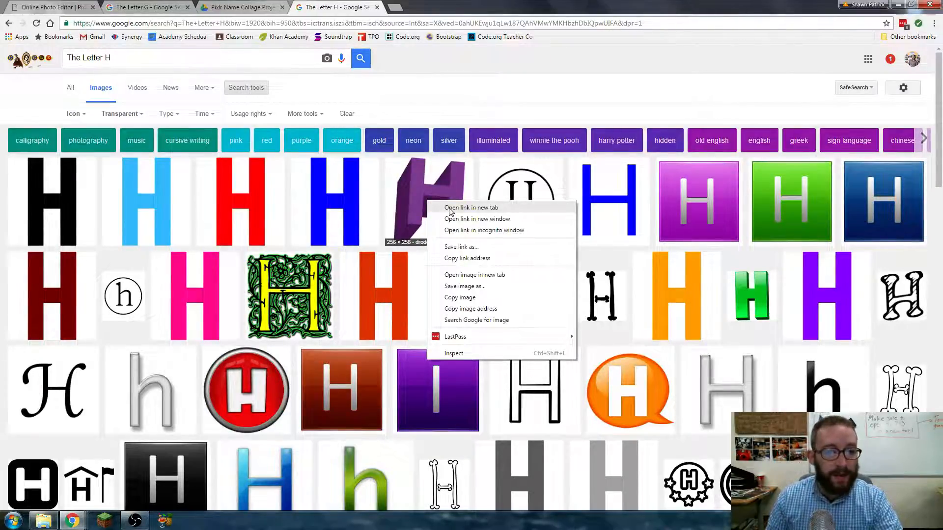
pyautogui.click(449, 208)
pyautogui.scroll(-1, 456, 213)
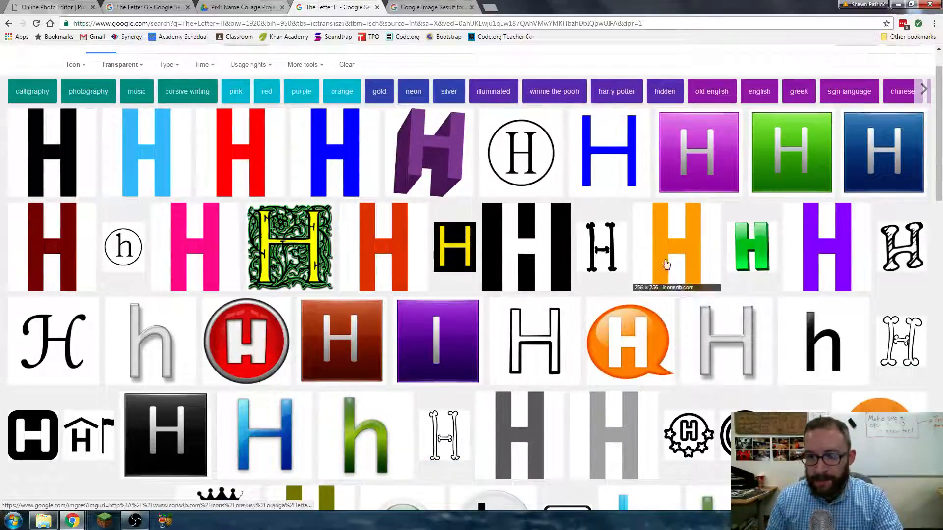
pyautogui.rightClick(521, 349)
pyautogui.click(560, 353)
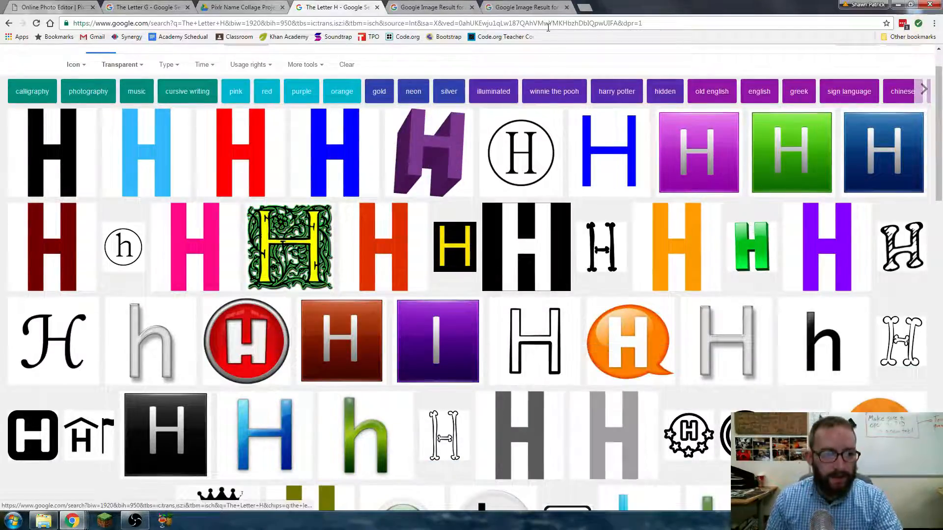
# - Save the purple 3-D H image as H.png
pyautogui.click(440, 6)
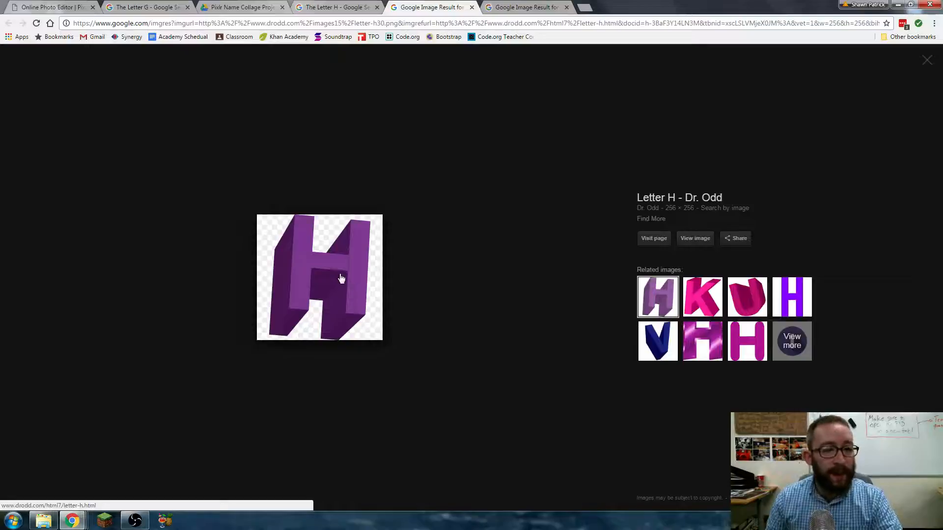
pyautogui.rightClick(329, 266)
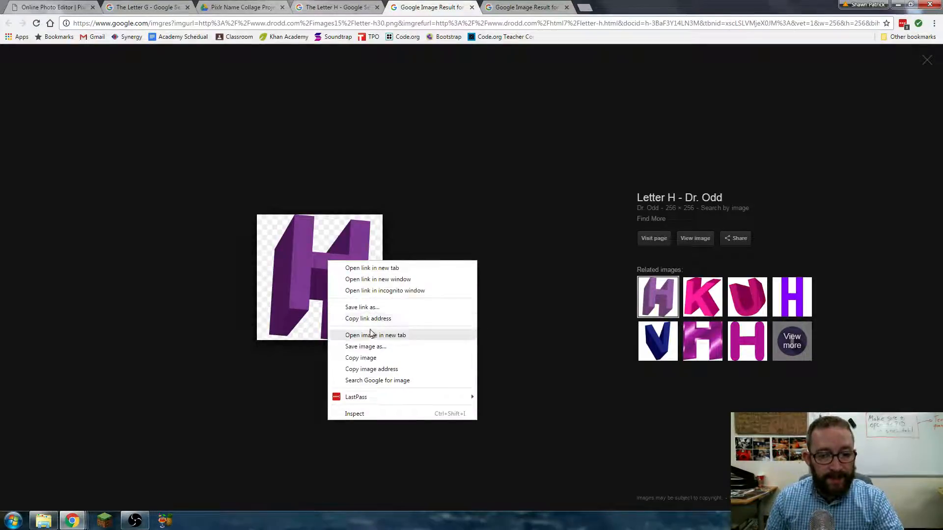
pyautogui.click(371, 347)
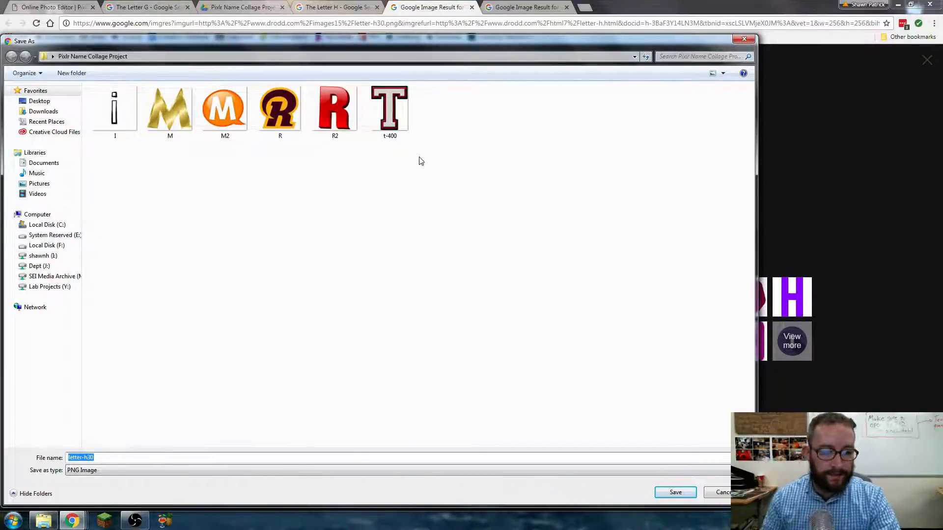
pyautogui.write('H')
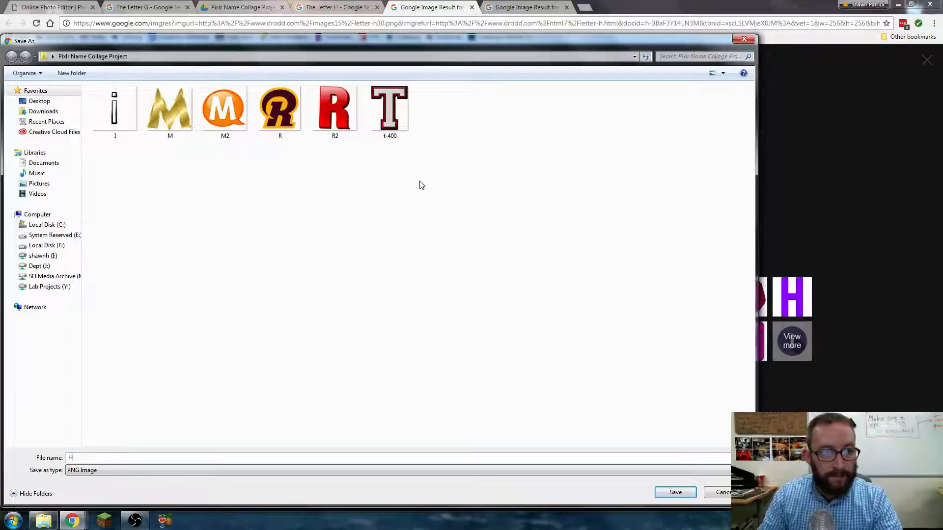
pyautogui.press('Return')
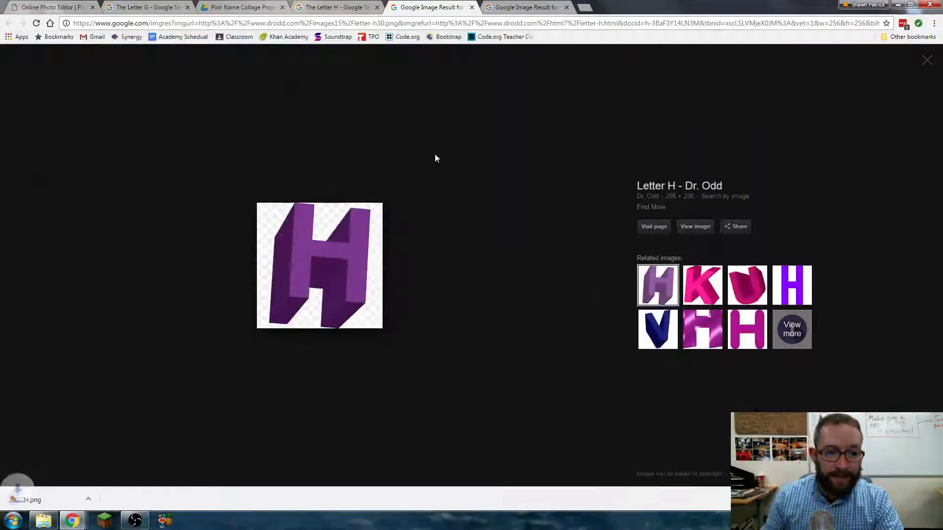
# - Save the outlined H image as H2.png
pyautogui.click(522, 7)
pyautogui.rightClick(336, 256)
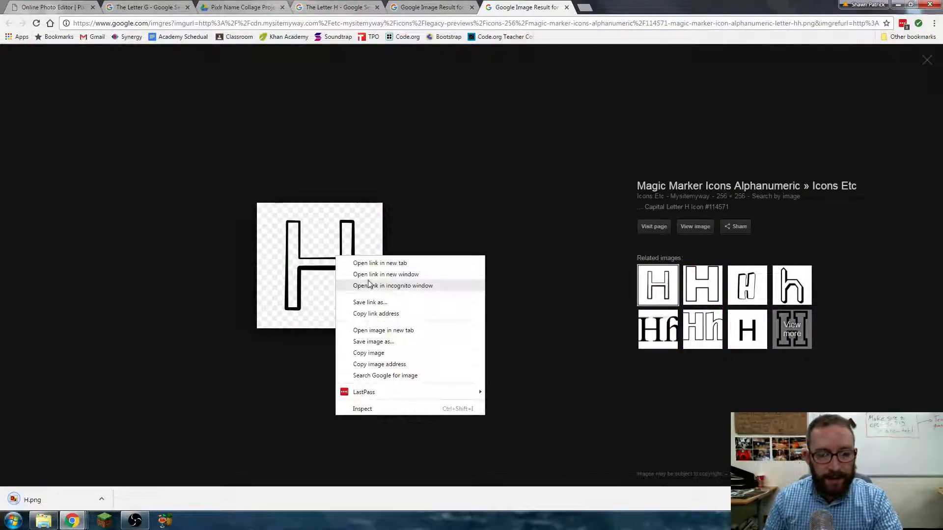
pyautogui.click(382, 341)
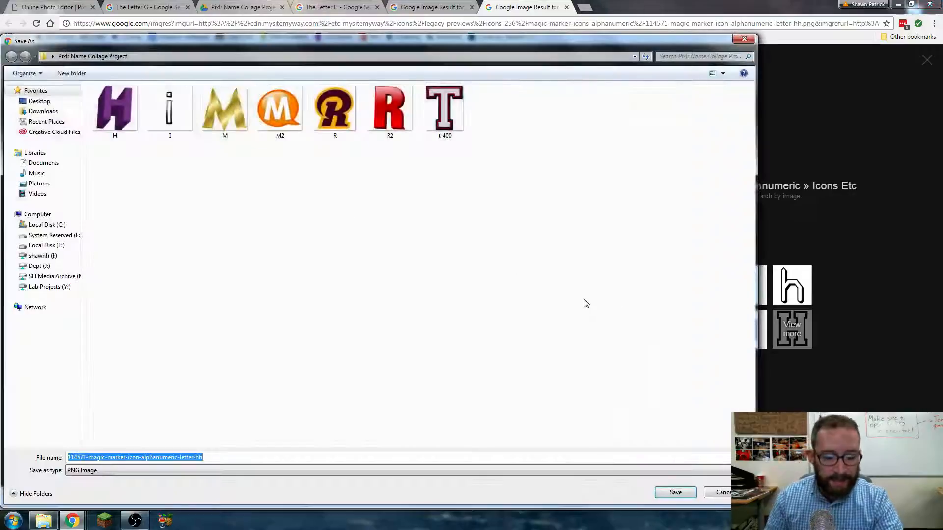
pyautogui.write('G')
pyautogui.press('BackSpace')
pyautogui.write('H')
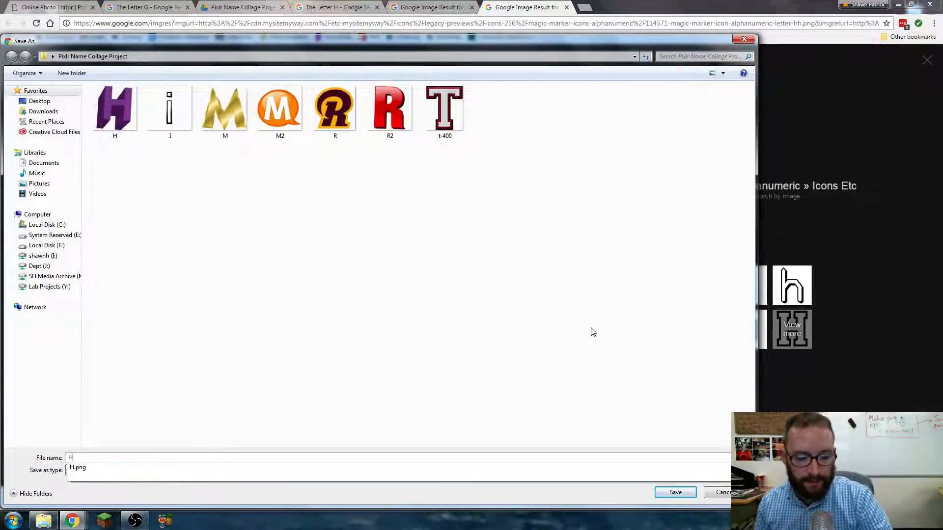
pyautogui.write('2')
pyautogui.click(681, 493)
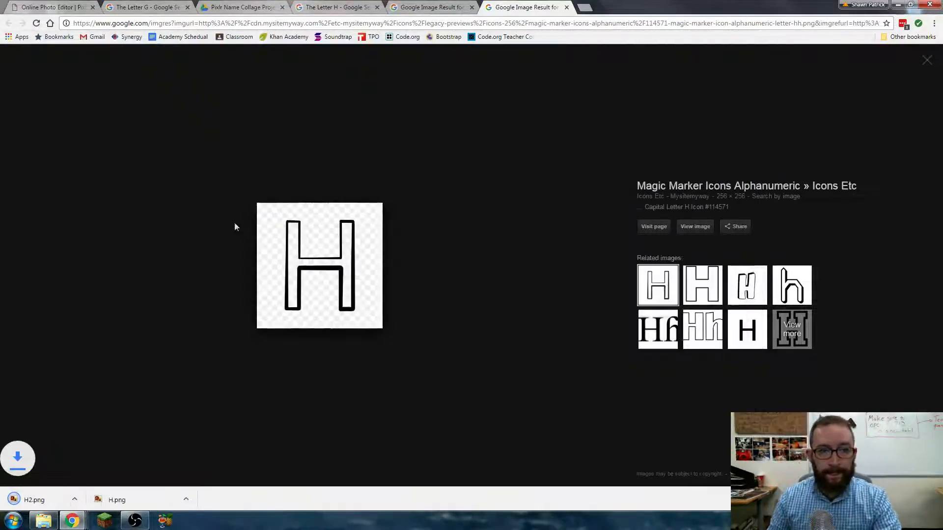
# - Return to the Letter H image results and start editing the search query
pyautogui.click(425, 6)
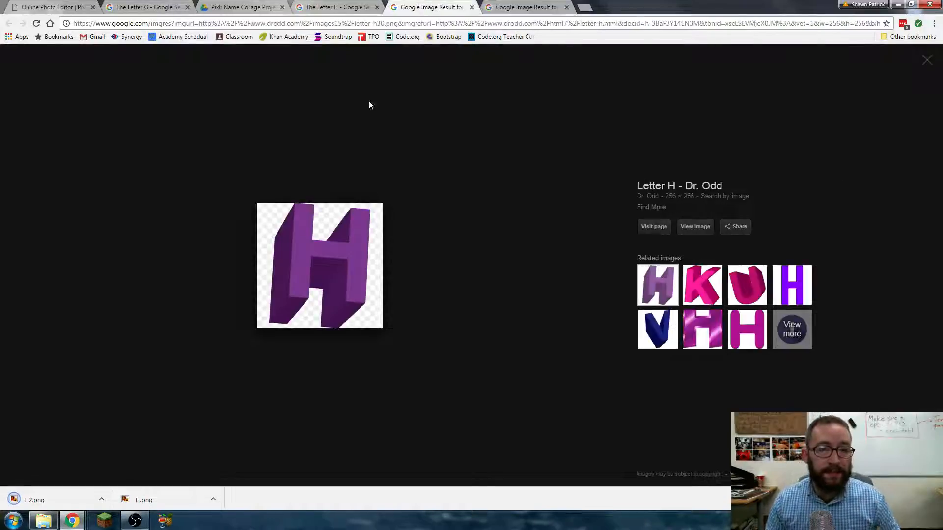
pyautogui.click(299, 10)
pyautogui.scroll(1, 157, 121)
pyautogui.click(108, 58)
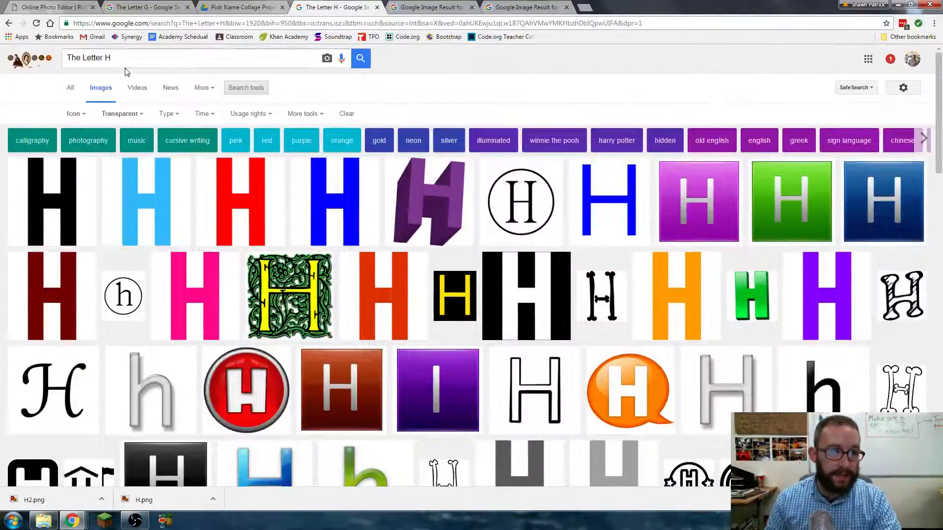
# - Search for 'The Letter G' and open the round g and orange g results in new tabs
pyautogui.press('BackSpace')
pyautogui.write('G')
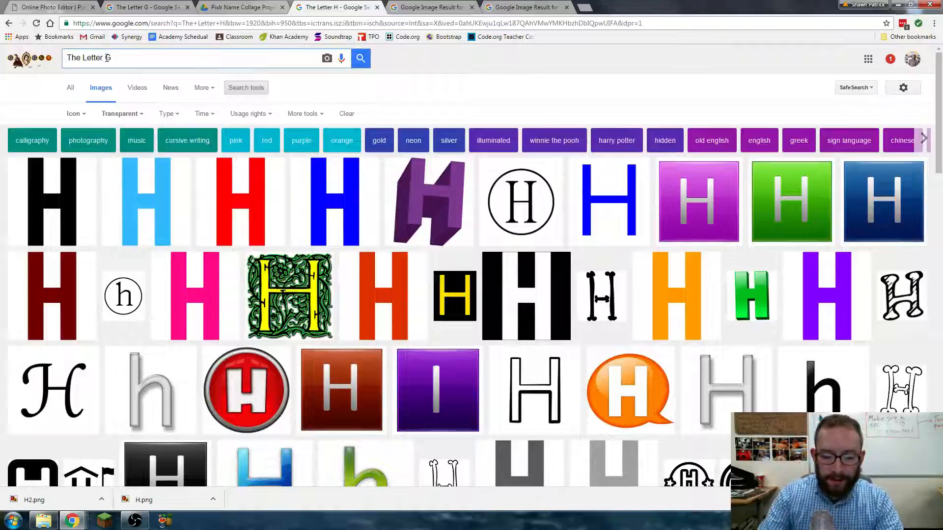
pyautogui.press('Return')
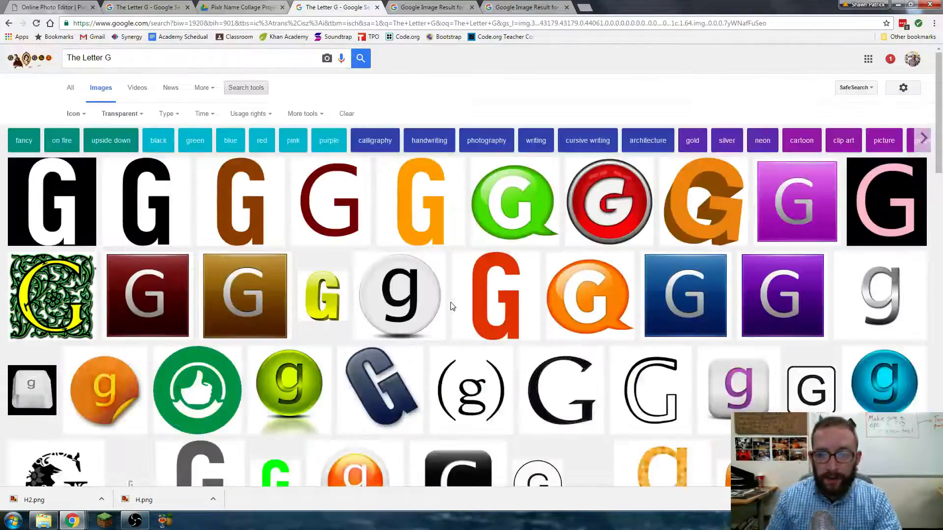
pyautogui.rightClick(400, 290)
pyautogui.click(418, 294)
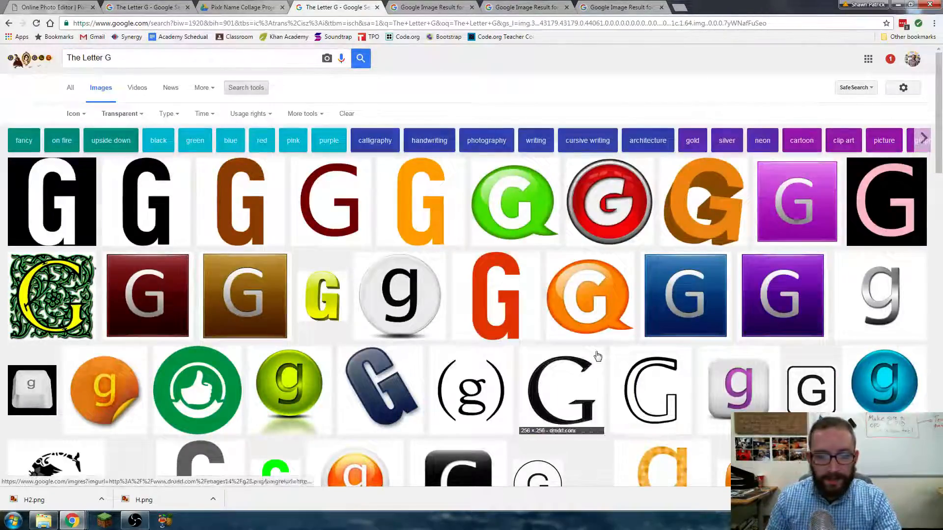
pyautogui.rightClick(111, 388)
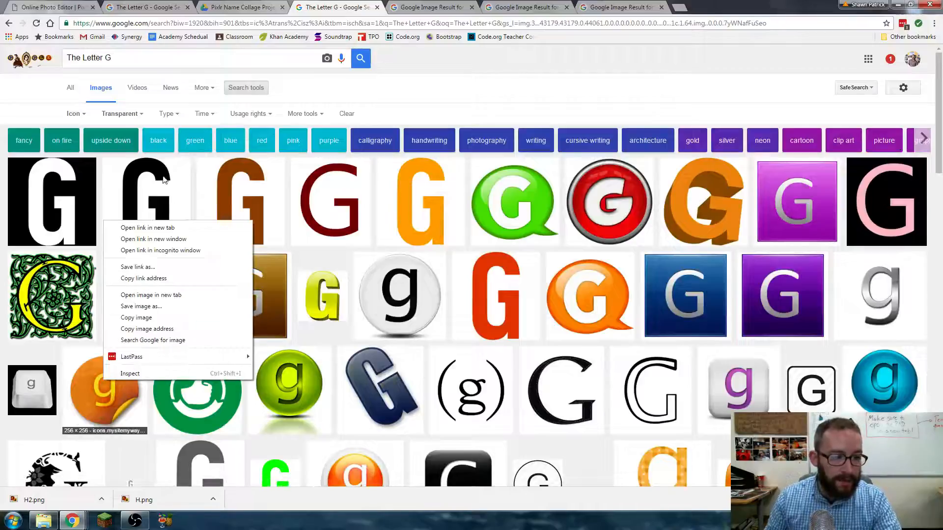
pyautogui.click(148, 228)
# - Save the round g image as G.png
pyautogui.click(601, 5)
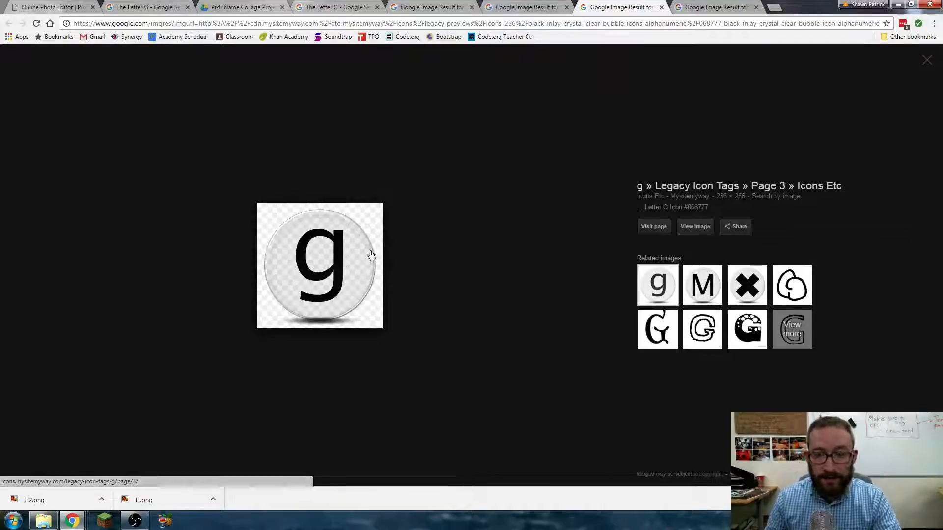
pyautogui.rightClick(313, 259)
pyautogui.click(364, 345)
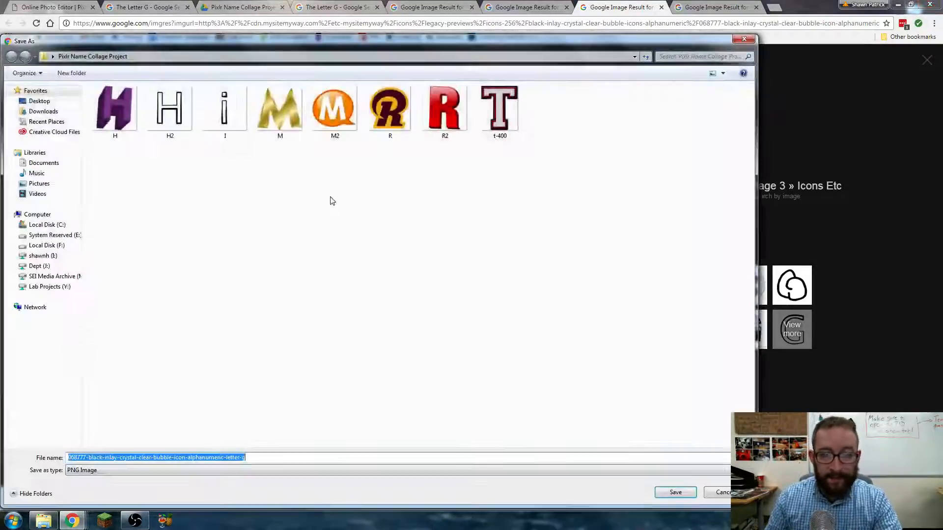
pyautogui.write('G')
pyautogui.click(675, 493)
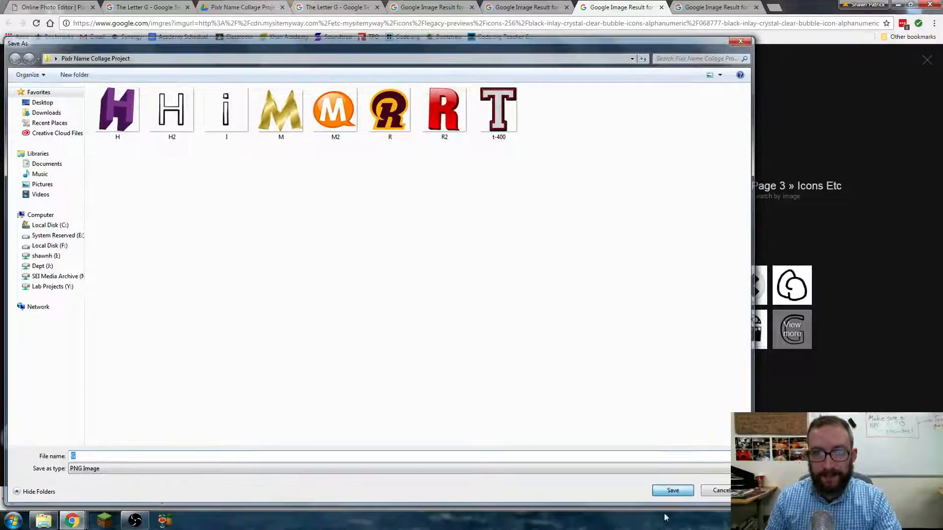
# - Save the orange sticker g image as G2.png
pyautogui.click(724, 3)
pyautogui.rightClick(314, 270)
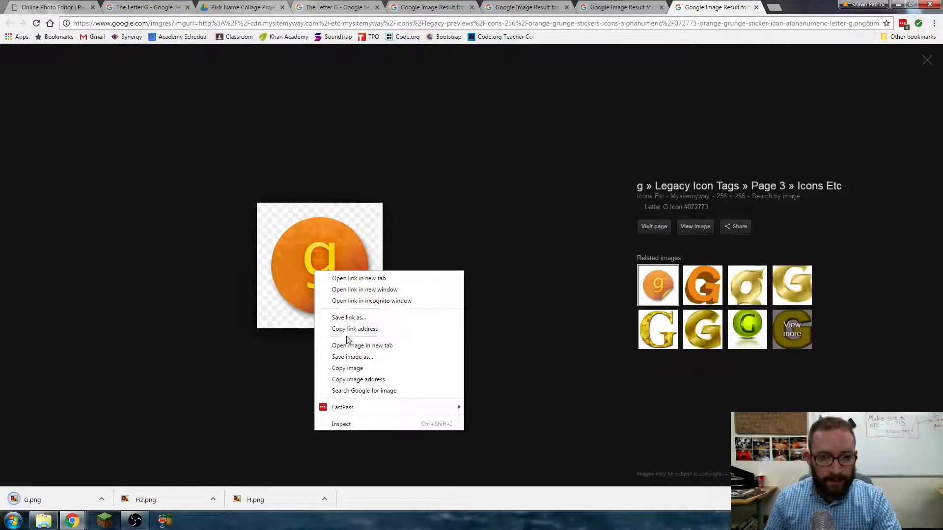
pyautogui.click(354, 358)
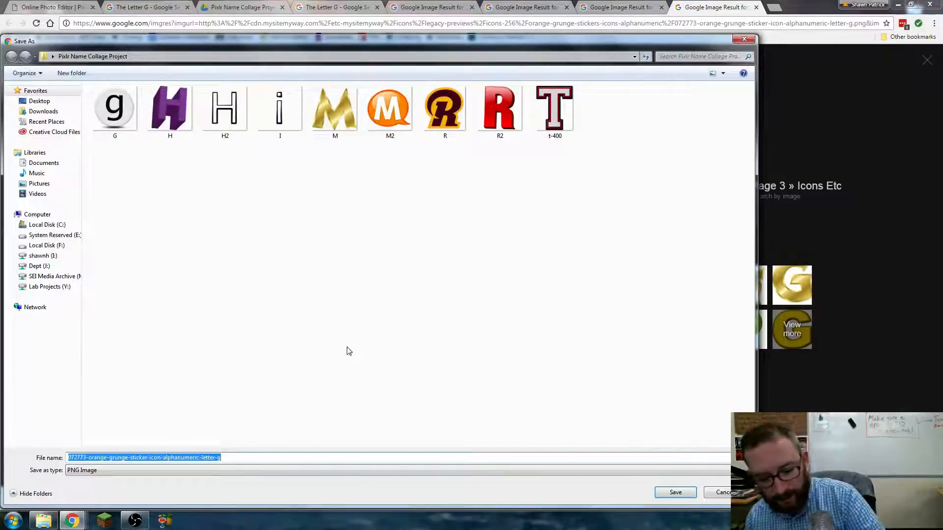
pyautogui.write('G2')
pyautogui.click(682, 495)
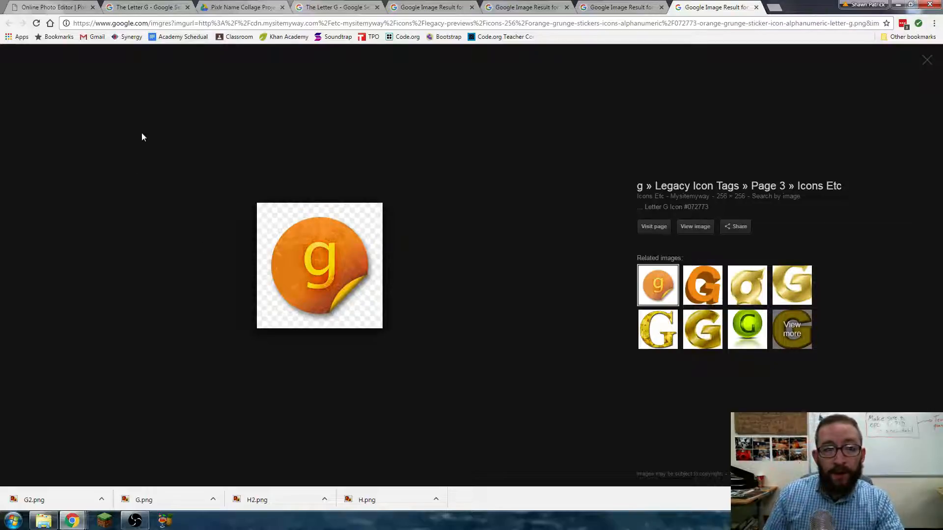
# - Create a transparent Movie 720p (1280x720) image named 'Pixlr Name Collage Project'
pyautogui.click(49, 7)
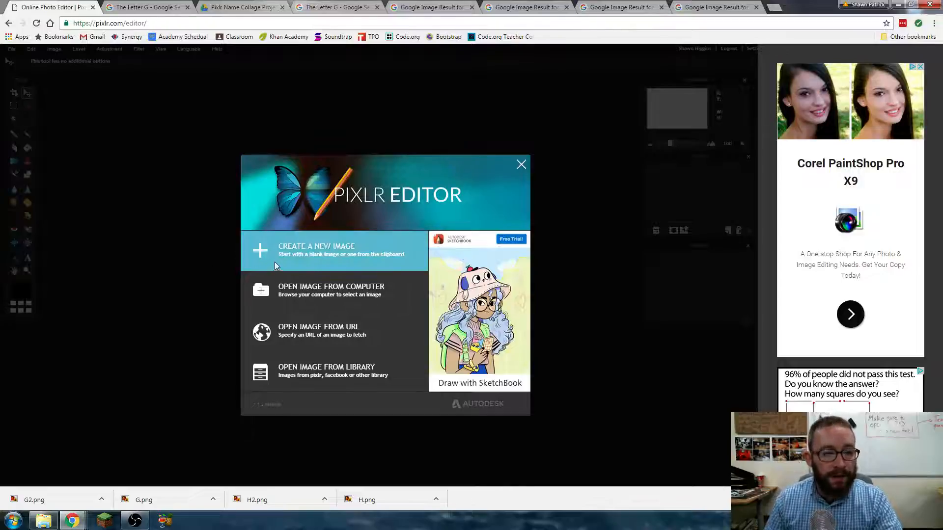
pyautogui.click(311, 255)
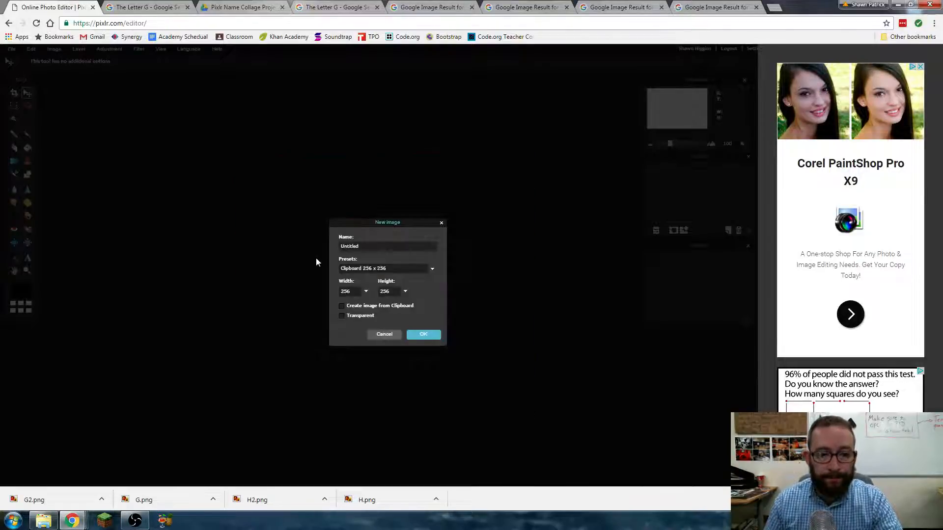
pyautogui.click(424, 269)
pyautogui.scroll(-1, 426, 295)
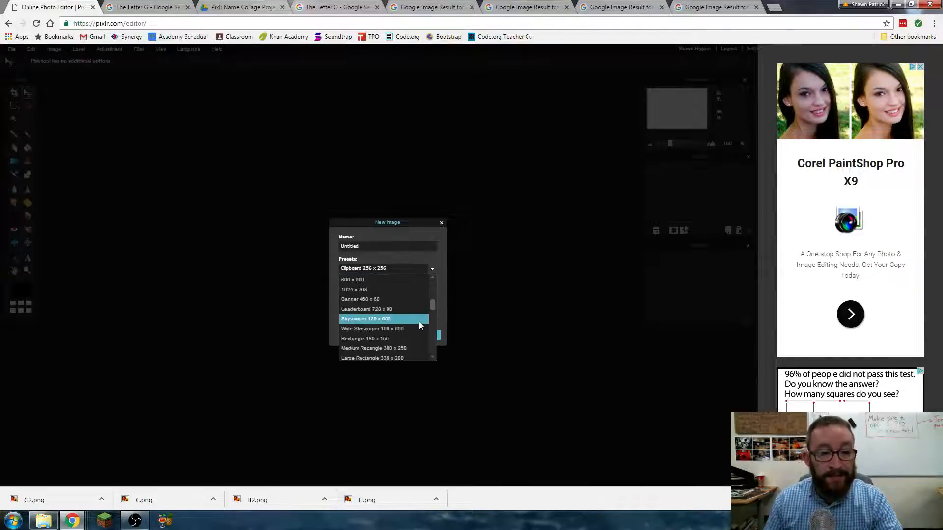
pyautogui.scroll(-3, 418, 324)
pyautogui.click(387, 332)
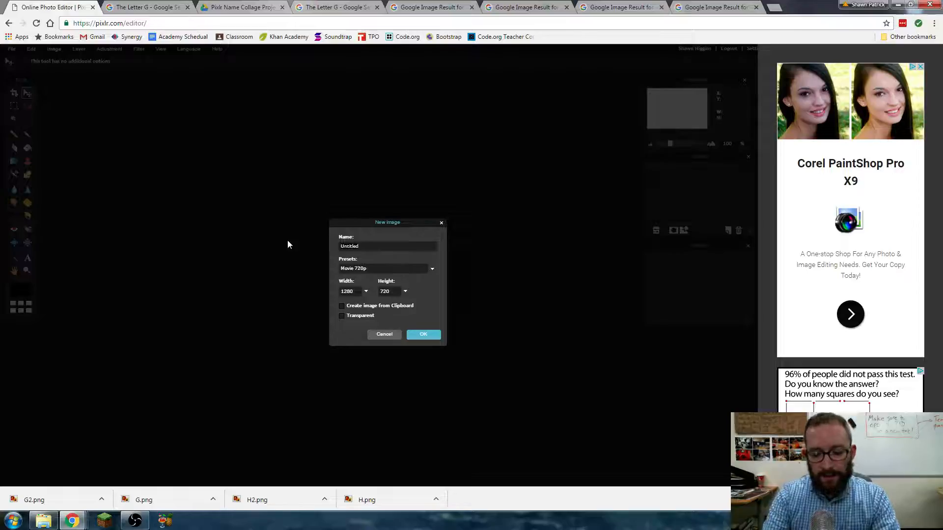
pyautogui.press('BackSpace')
pyautogui.write('Pixlr N')
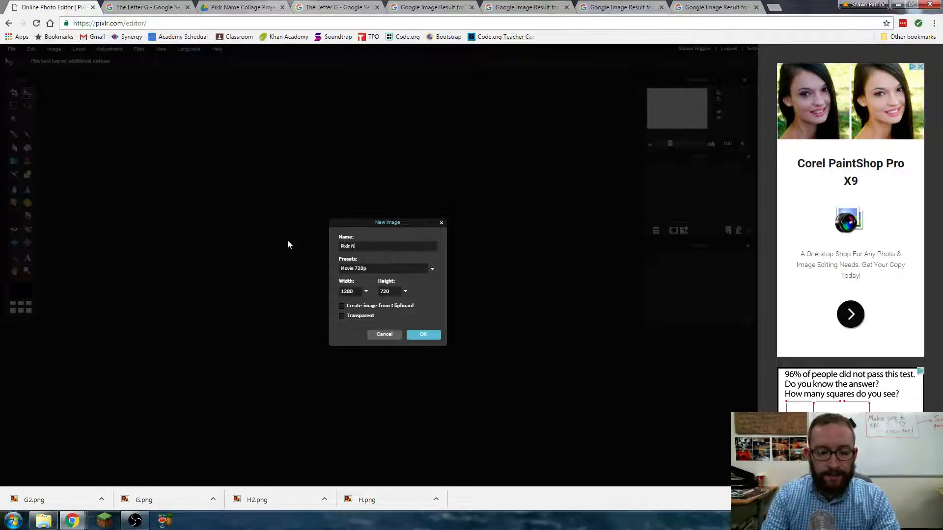
pyautogui.write('ame Collage')
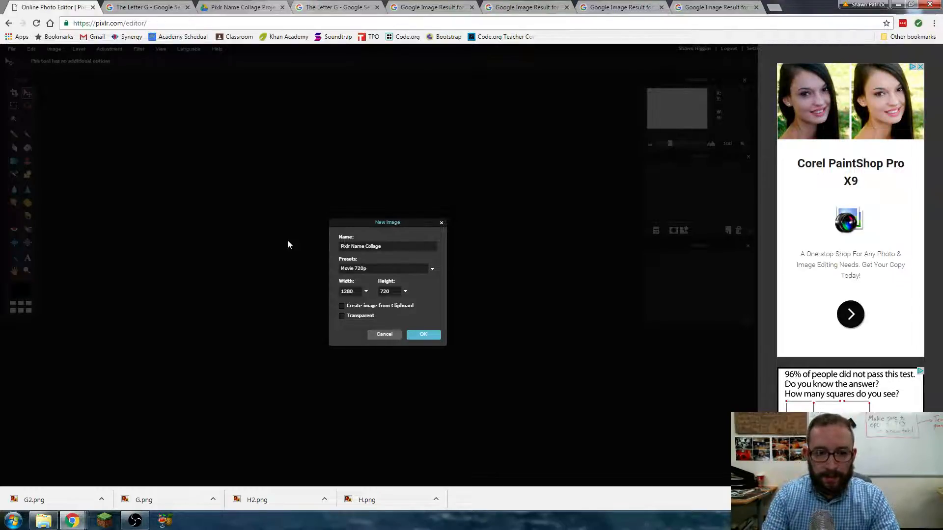
pyautogui.write(' Project')
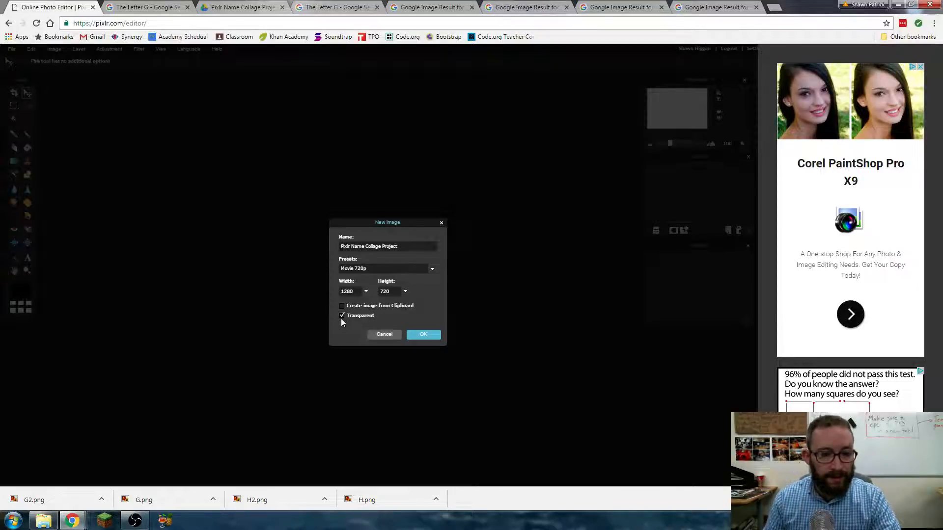
pyautogui.click(424, 336)
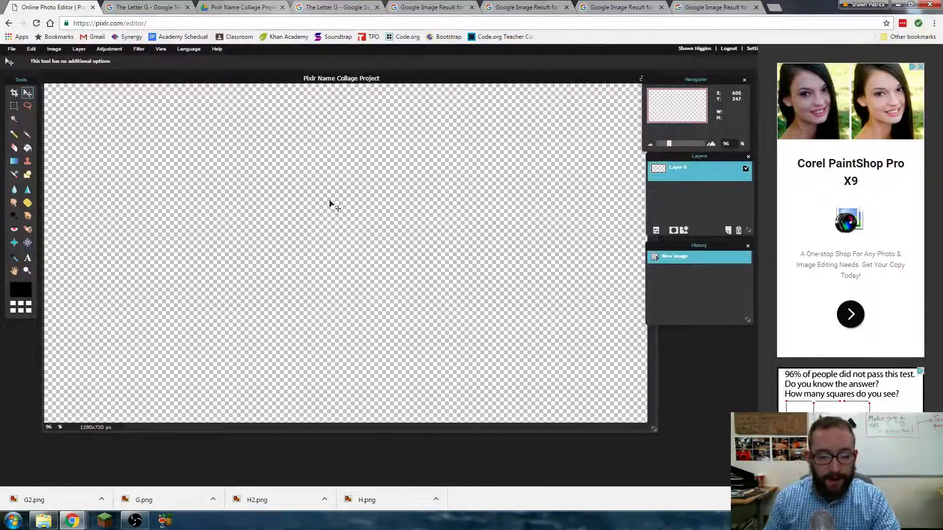
# - Open image H, cut its whole contents, and close it without saving
pyautogui.click(10, 50)
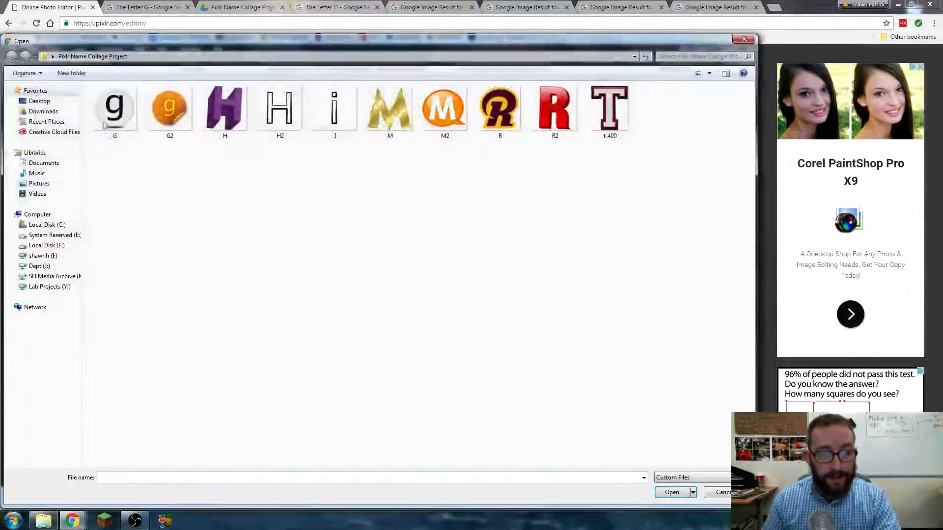
pyautogui.doubleClick(224, 112)
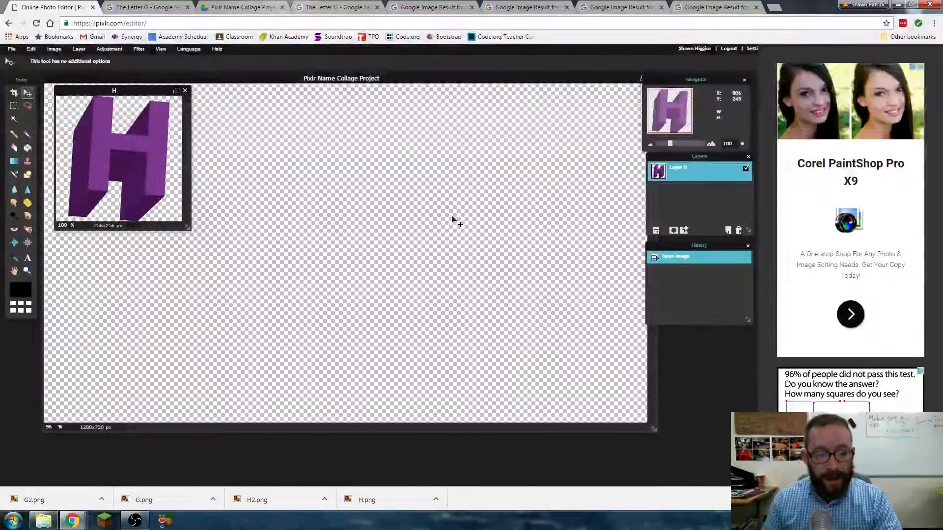
pyautogui.click(55, 50)
pyautogui.moveTo(34, 50)
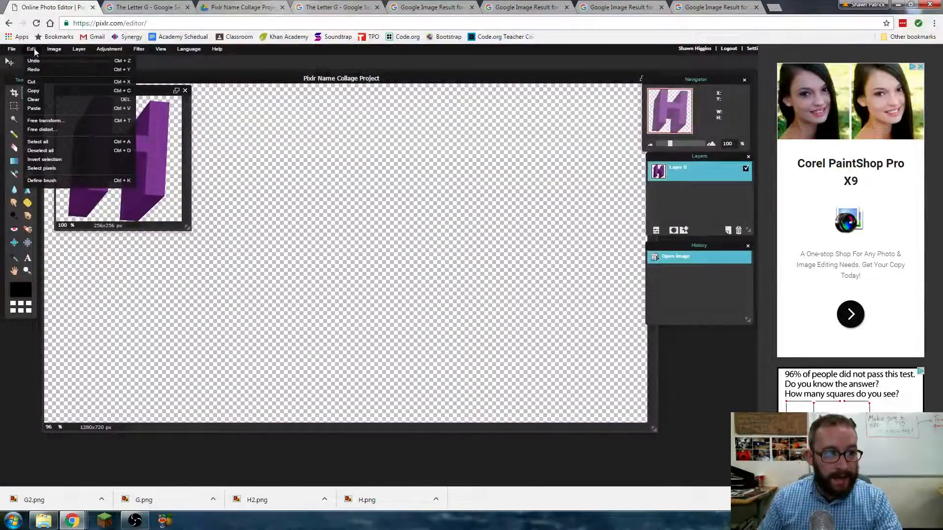
pyautogui.click(38, 141)
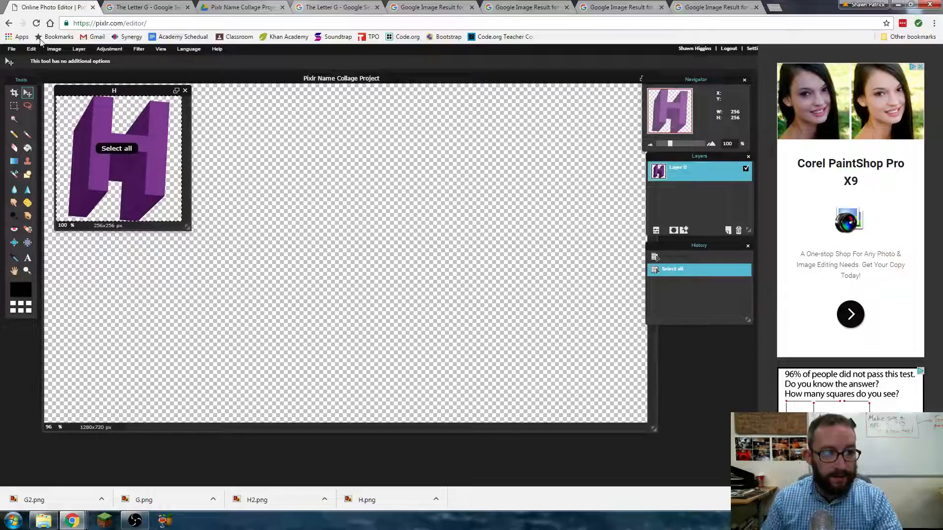
pyautogui.click(32, 49)
pyautogui.click(32, 82)
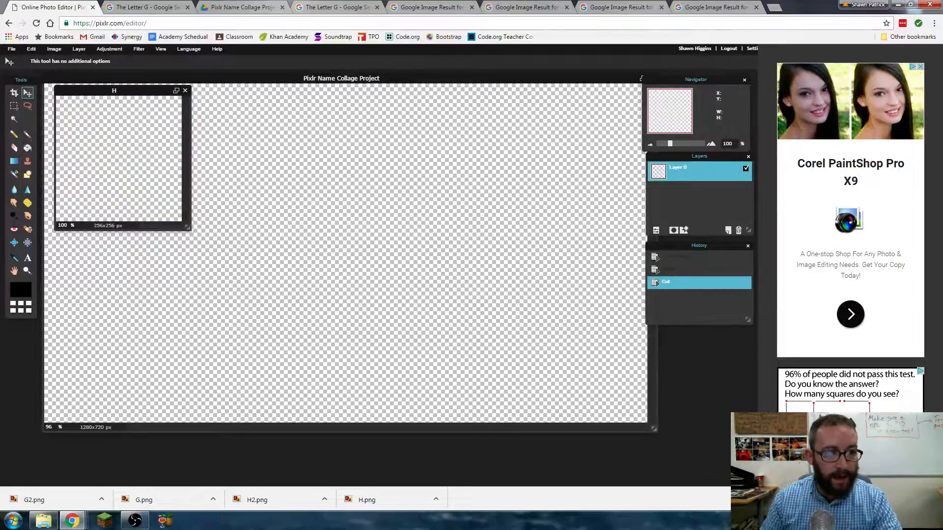
pyautogui.click(185, 91)
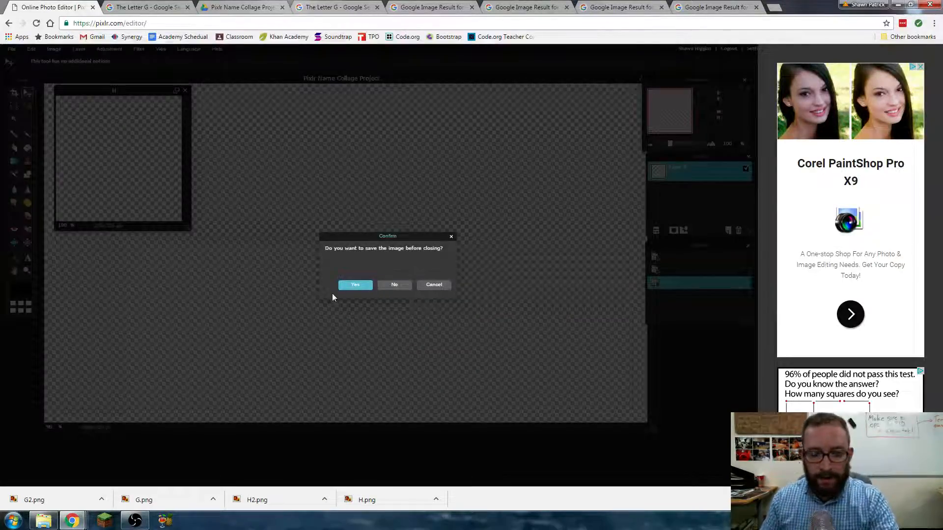
pyautogui.click(395, 286)
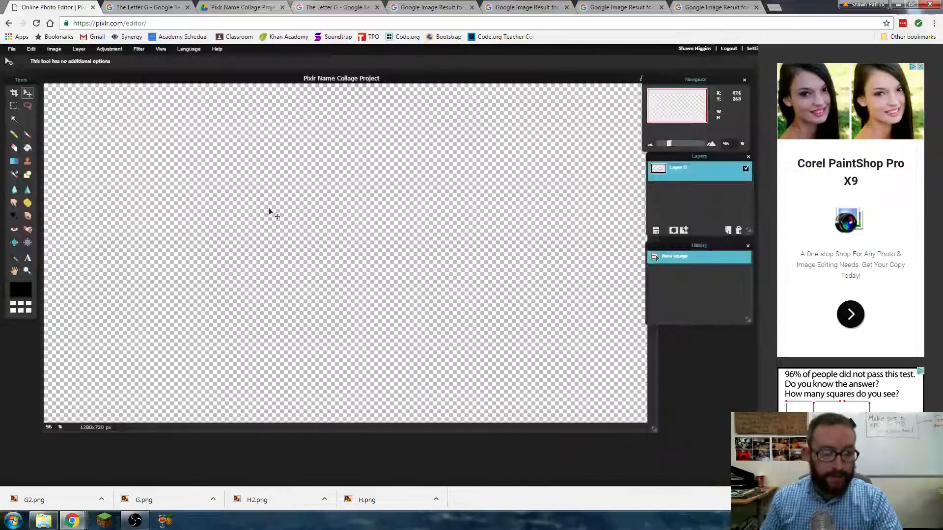
# - Paste the H into the collage, move it to the left edge, and name the layer H
pyautogui.click(33, 48)
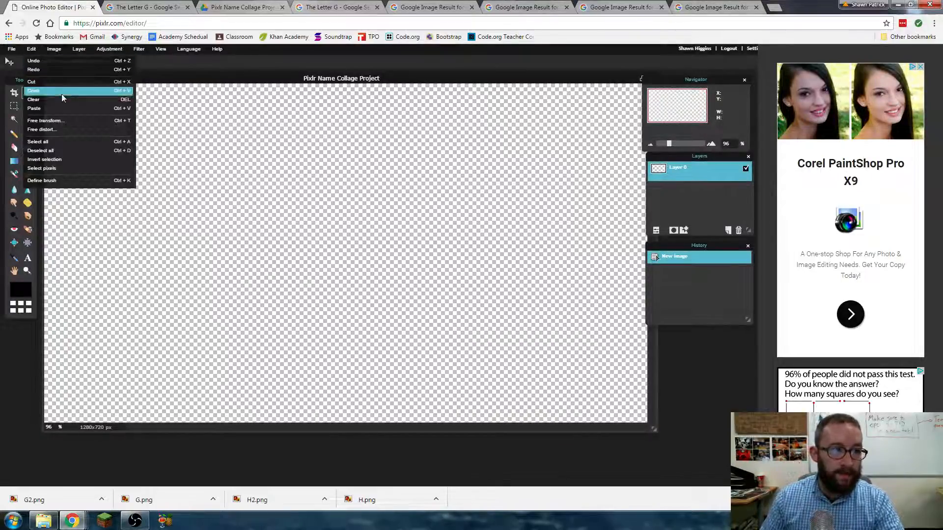
pyautogui.click(61, 109)
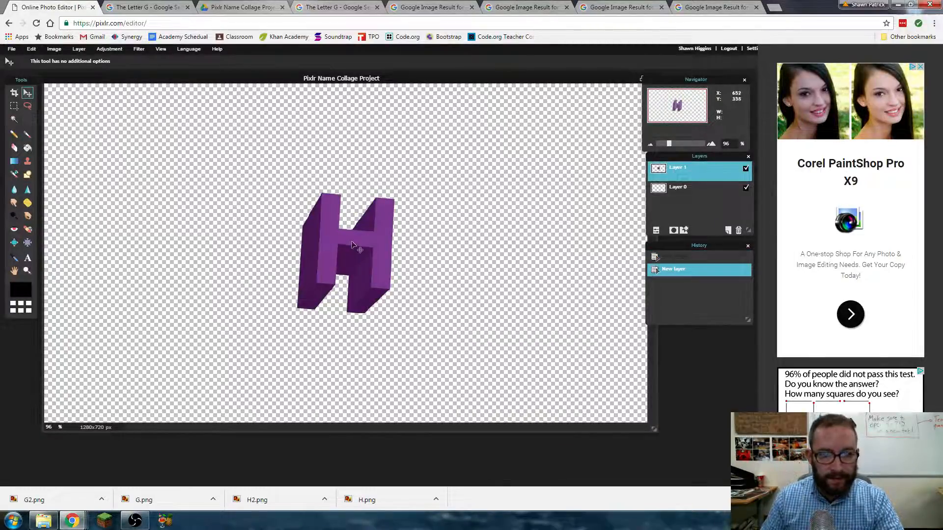
pyautogui.moveTo(344, 253); pyautogui.dragTo(165, 214)
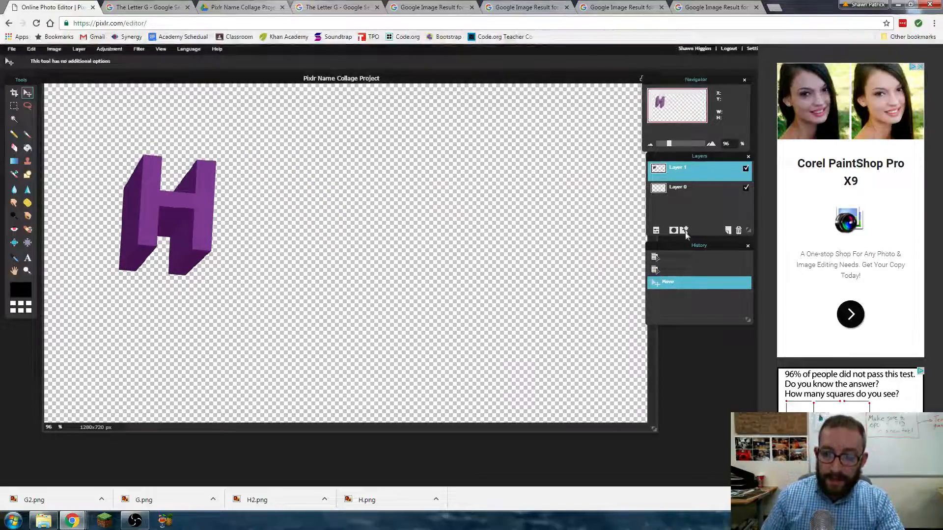
pyautogui.doubleClick(682, 171)
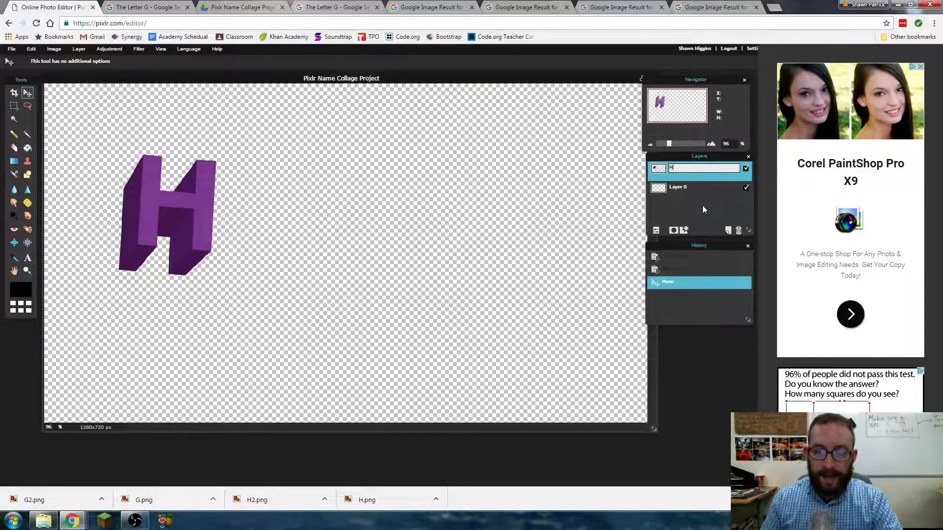
pyautogui.press('Return')
pyautogui.moveTo(163, 211); pyautogui.dragTo(150, 233)
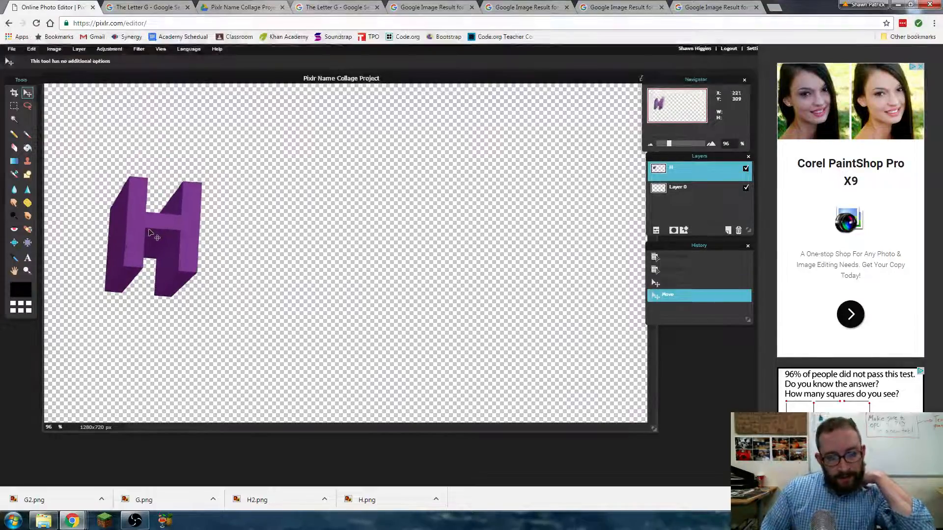
pyautogui.click(31, 49)
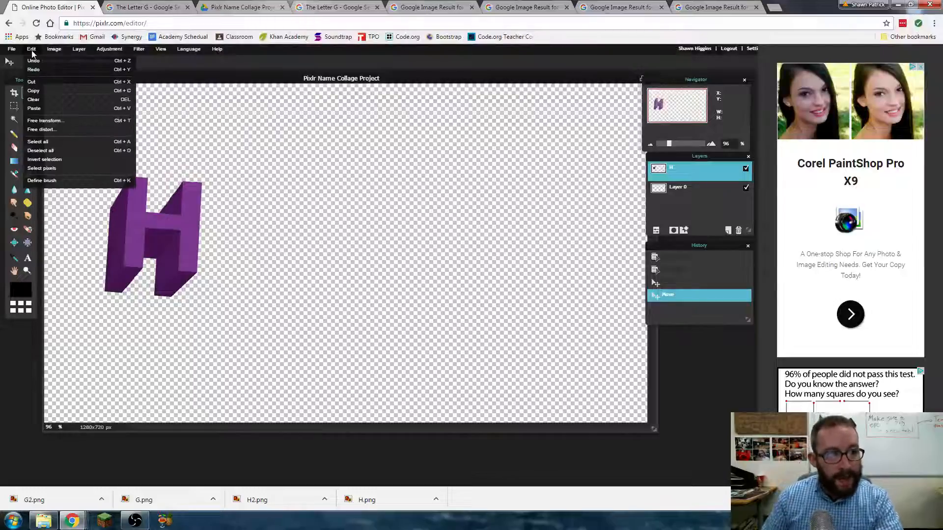
# - Open image i, cut its whole contents, and close it without saving
pyautogui.moveTo(11, 50)
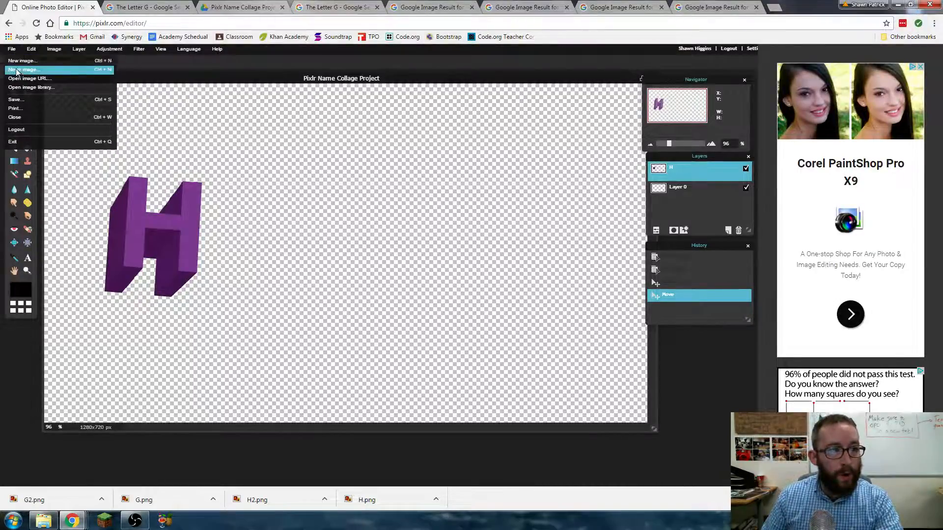
pyautogui.click(17, 69)
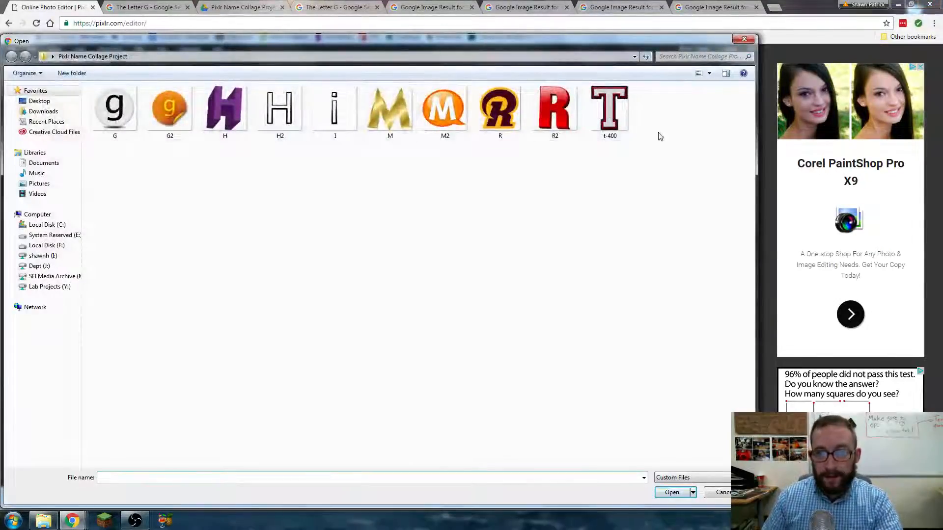
pyautogui.doubleClick(335, 108)
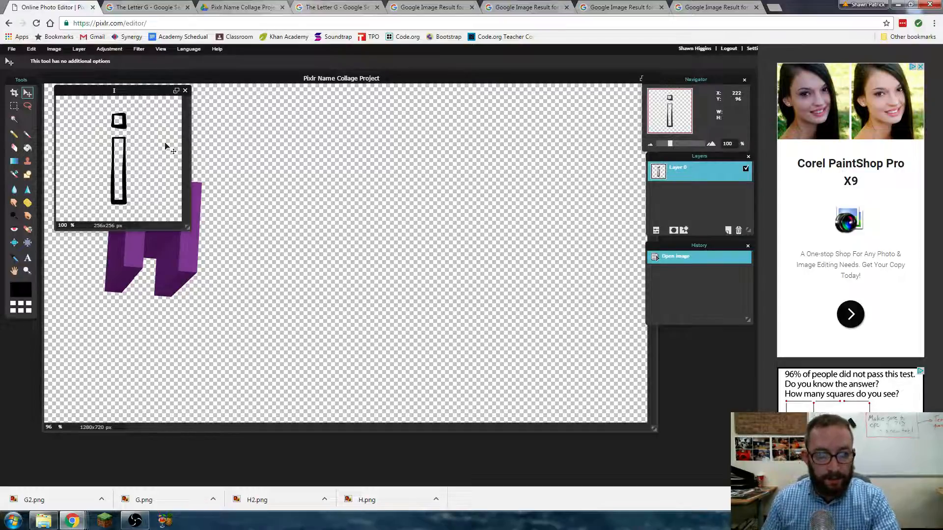
pyautogui.hotkey('ctrl', 'a')
pyautogui.hotkey('ctrl', 'x')
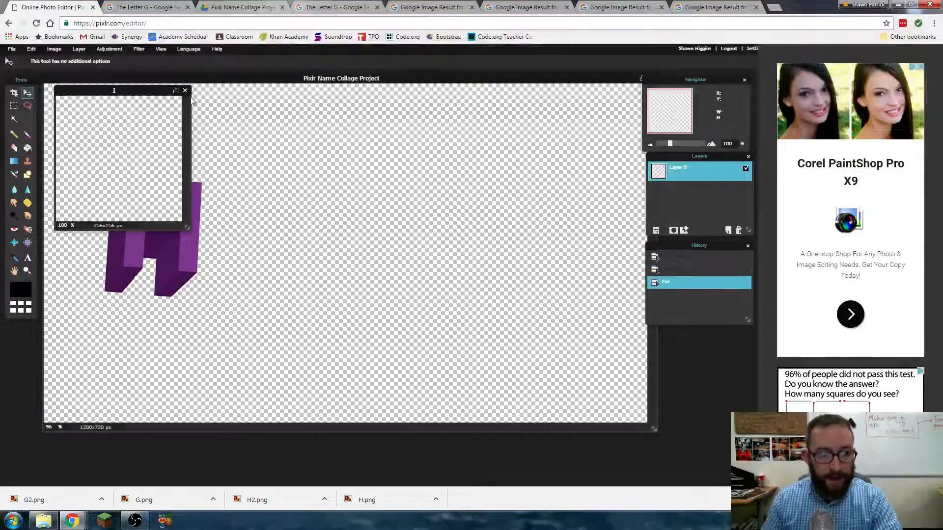
pyautogui.click(185, 90)
pyautogui.click(399, 283)
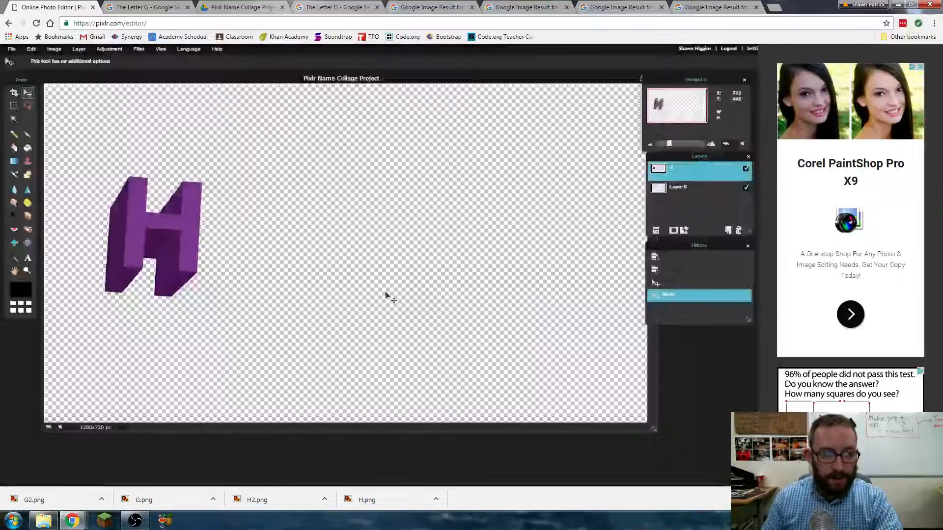
# - Paste the i into the collage and place it just right of the H
pyautogui.hotkey('ctrl', 'v')
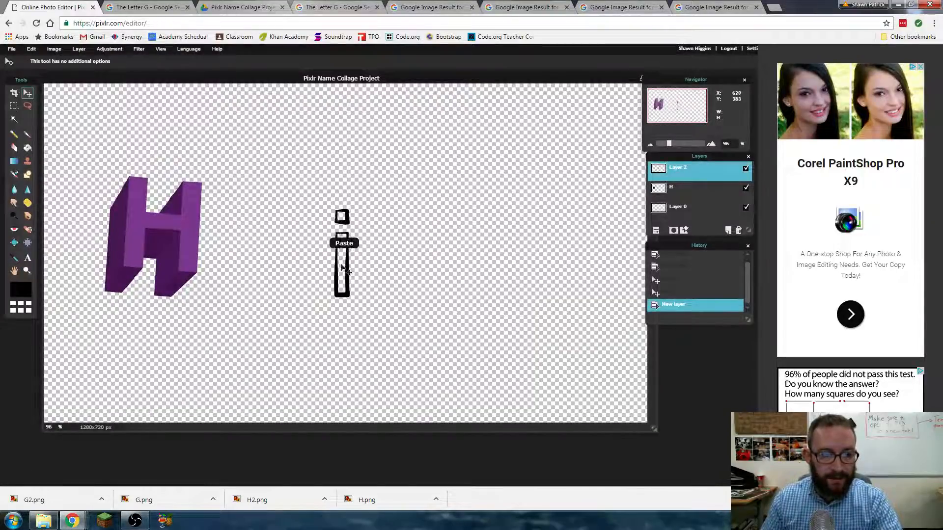
pyautogui.moveTo(342, 267); pyautogui.dragTo(218, 243)
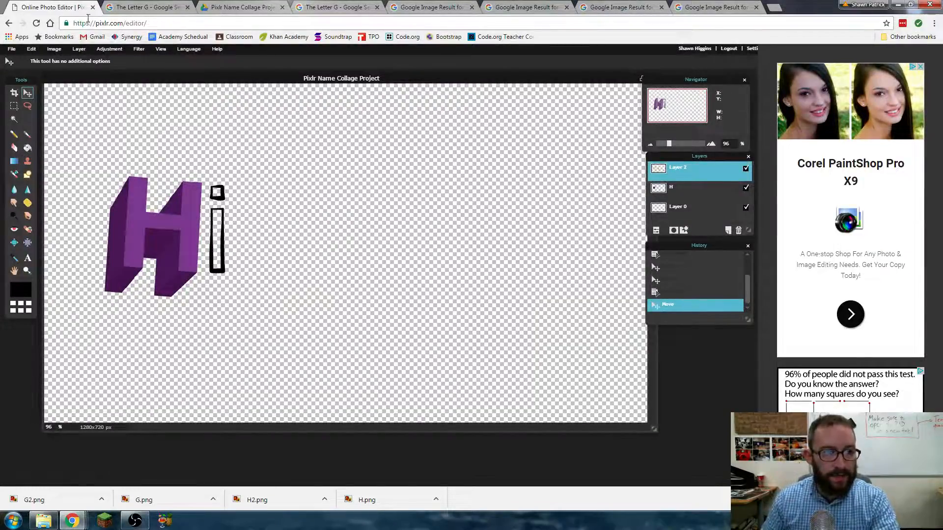
pyautogui.click(11, 48)
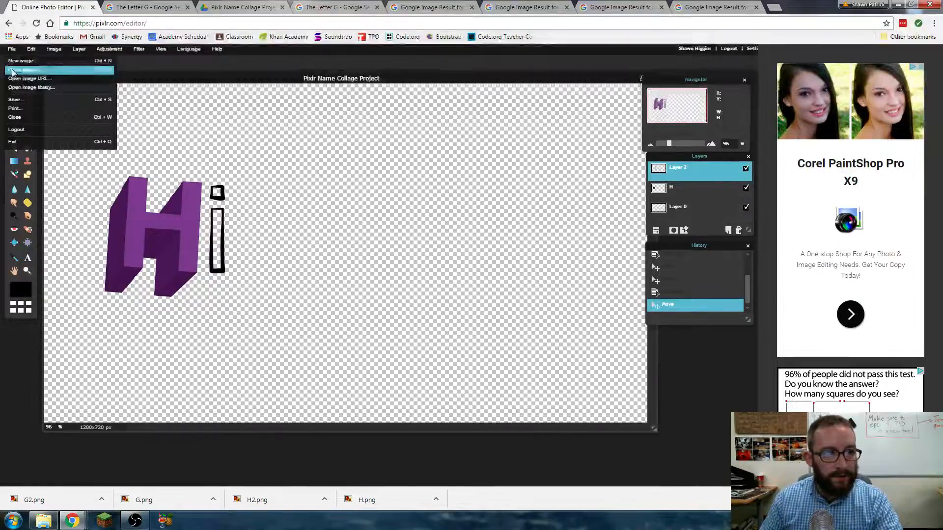
# - Cut the round g out of G.png and paste it into the collage right of the i
pyautogui.click(13, 71)
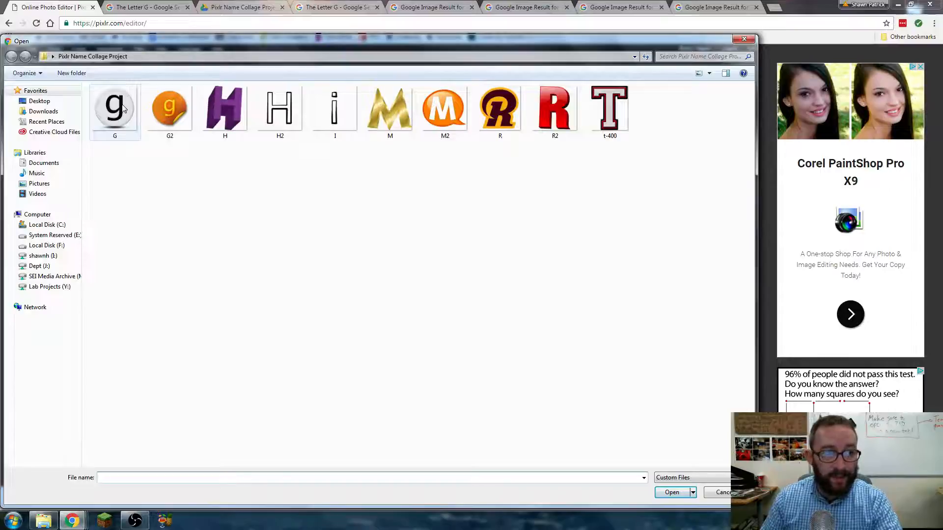
pyautogui.doubleClick(124, 109)
pyautogui.hotkey('ctrl', 'a')
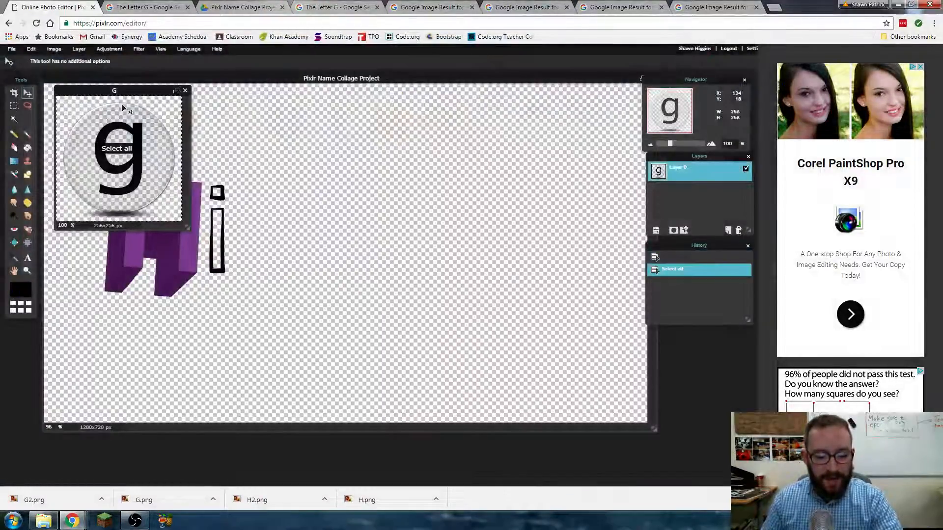
pyautogui.hotkey('ctrl', 'x')
pyautogui.click(185, 90)
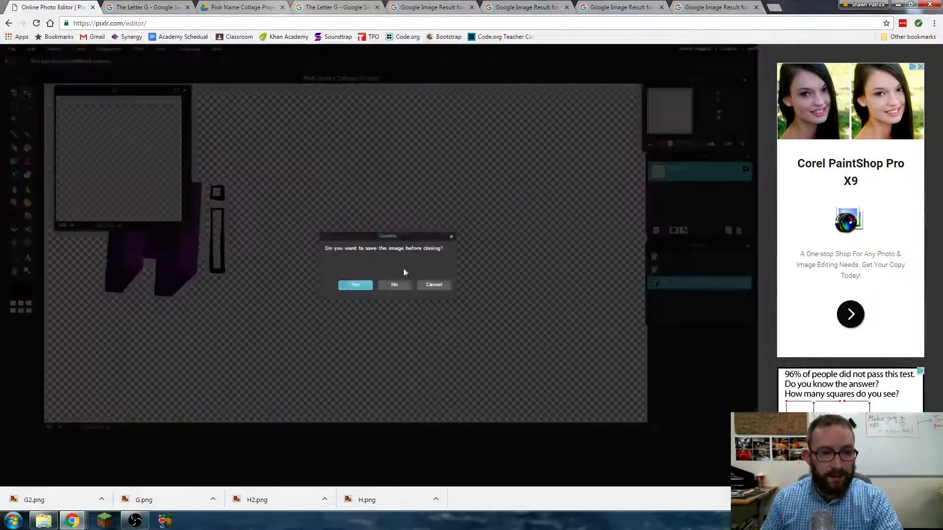
pyautogui.click(394, 286)
pyautogui.hotkey('ctrl', 'v')
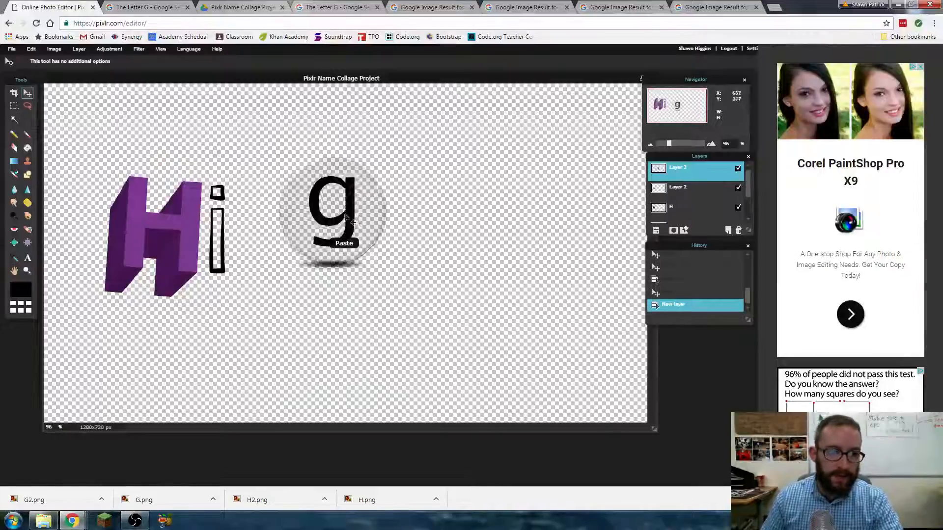
pyautogui.moveTo(345, 216); pyautogui.dragTo(258, 258)
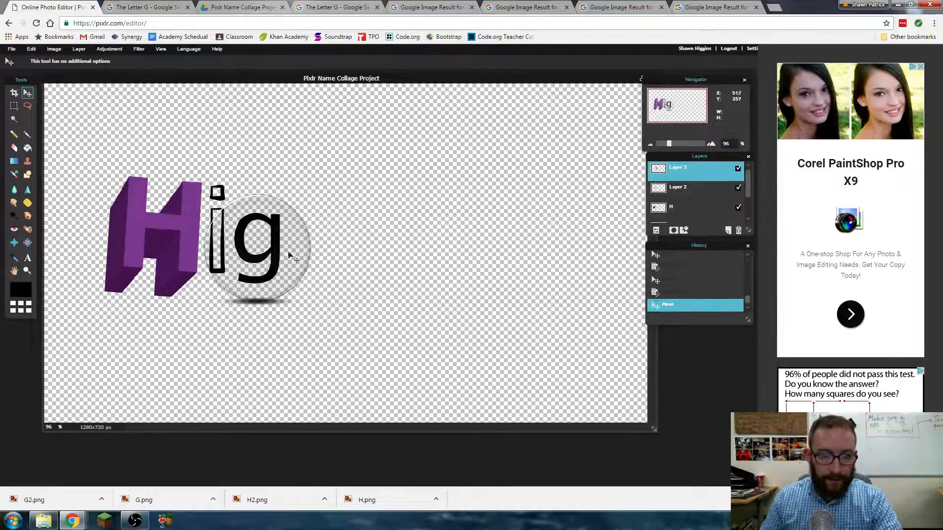
# - Rename the top layer to g
pyautogui.rightClick(672, 173)
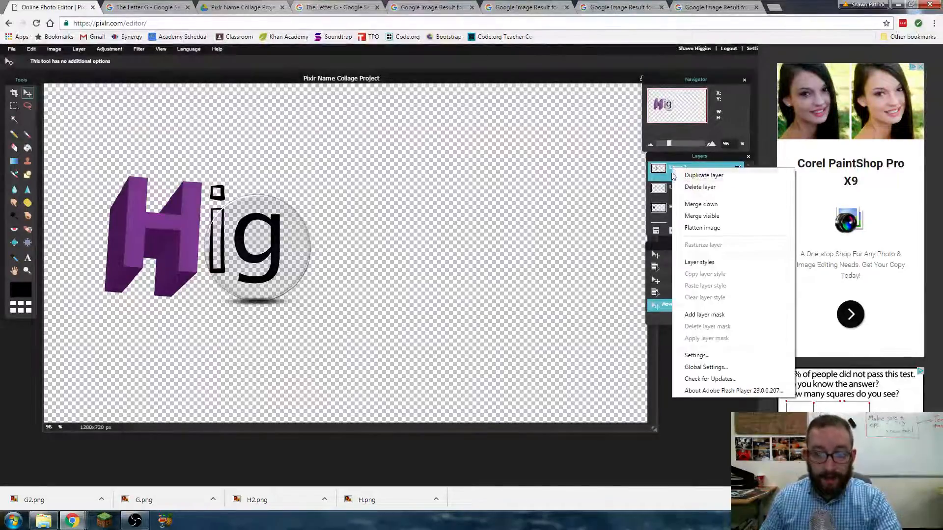
pyautogui.click(672, 173)
pyautogui.doubleClick(680, 169)
pyautogui.write('g')
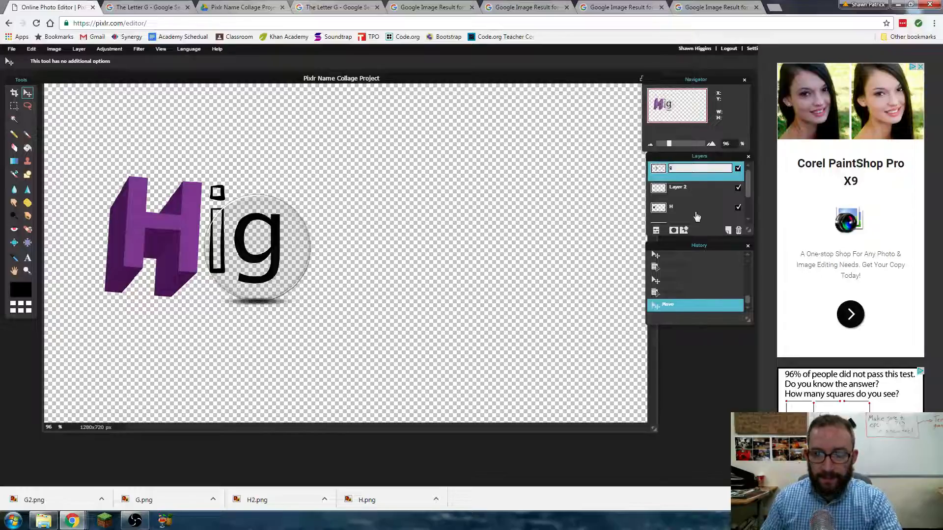
pyautogui.click(696, 217)
# - Duplicate the g layer and place the copy after the first g to spell Higg
pyautogui.click(676, 172)
pyautogui.rightClick(675, 171)
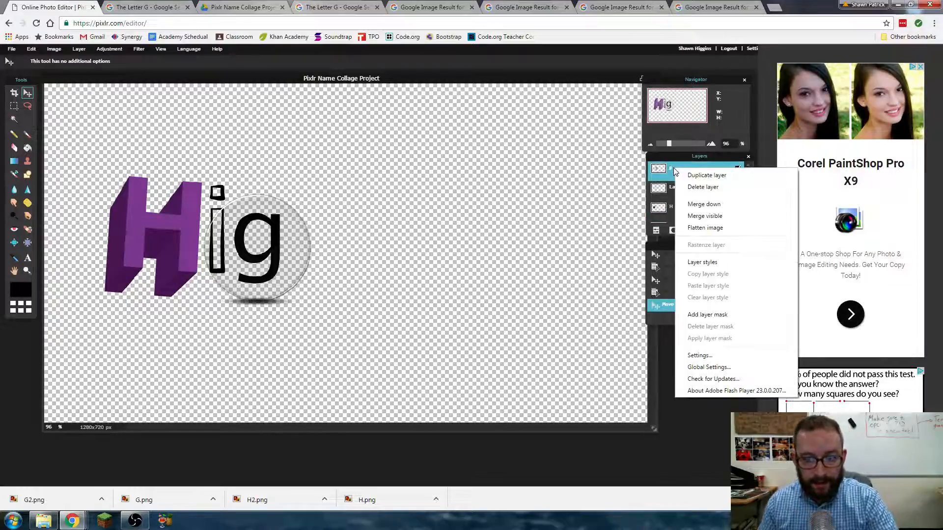
pyautogui.click(697, 176)
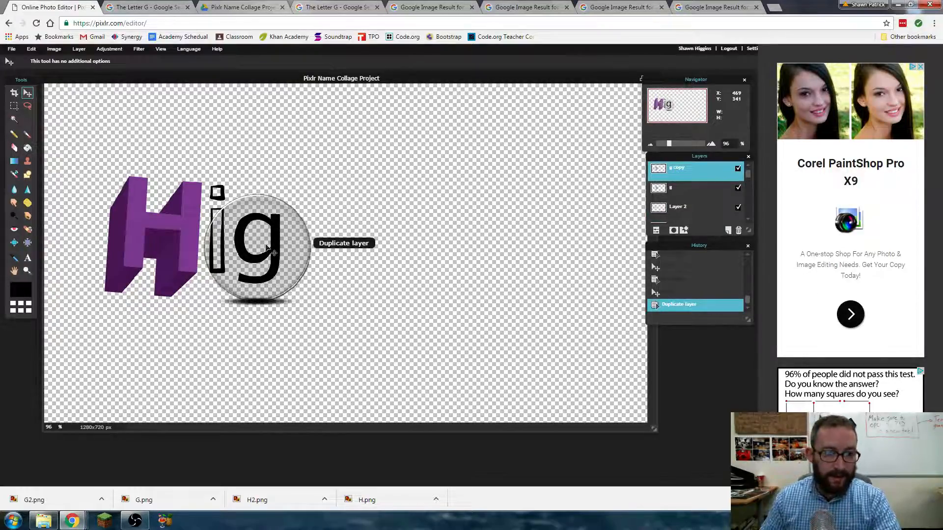
pyautogui.moveTo(266, 244); pyautogui.dragTo(322, 247)
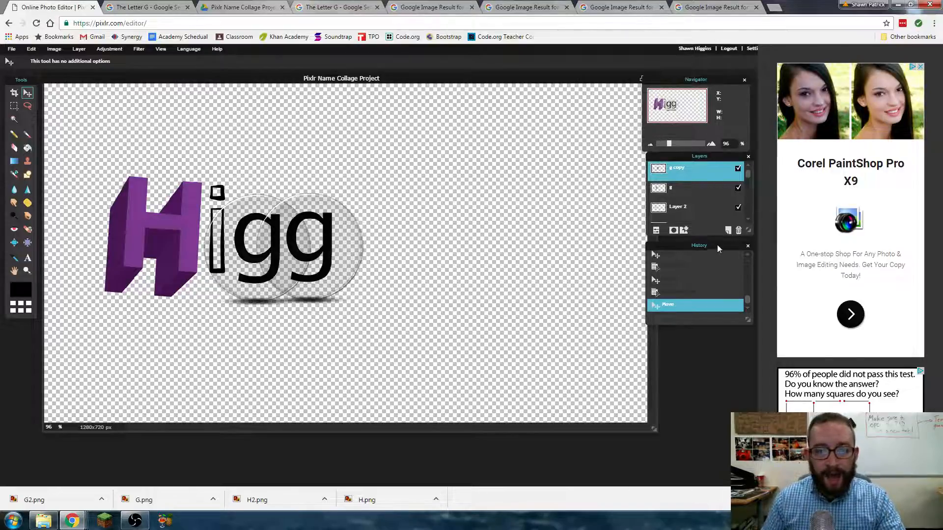
# - Enlarge the Layers panel and rename Layer 2 to i
pyautogui.moveTo(717, 244); pyautogui.dragTo(721, 394)
pyautogui.moveTo(748, 230); pyautogui.dragTo(751, 369)
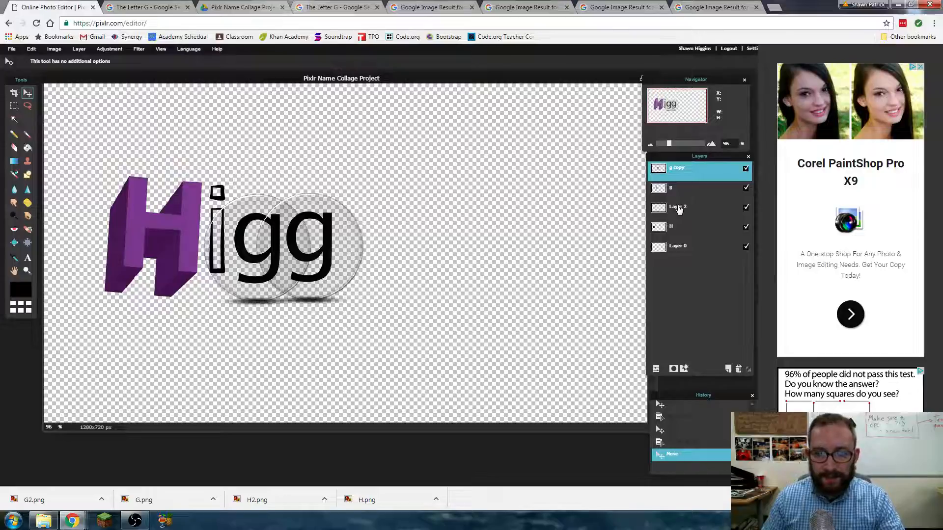
pyautogui.doubleClick(679, 208)
pyautogui.write('i')
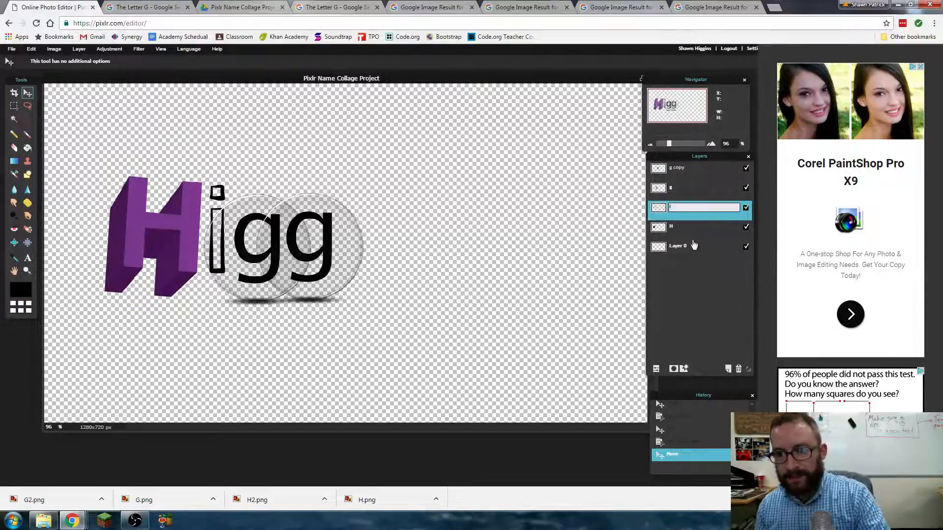
pyautogui.press('Return')
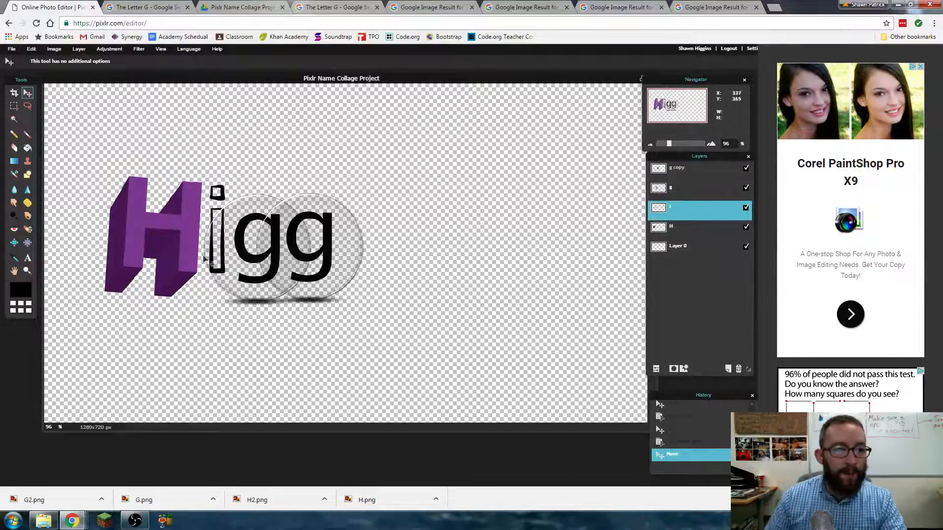
pyautogui.click(671, 231)
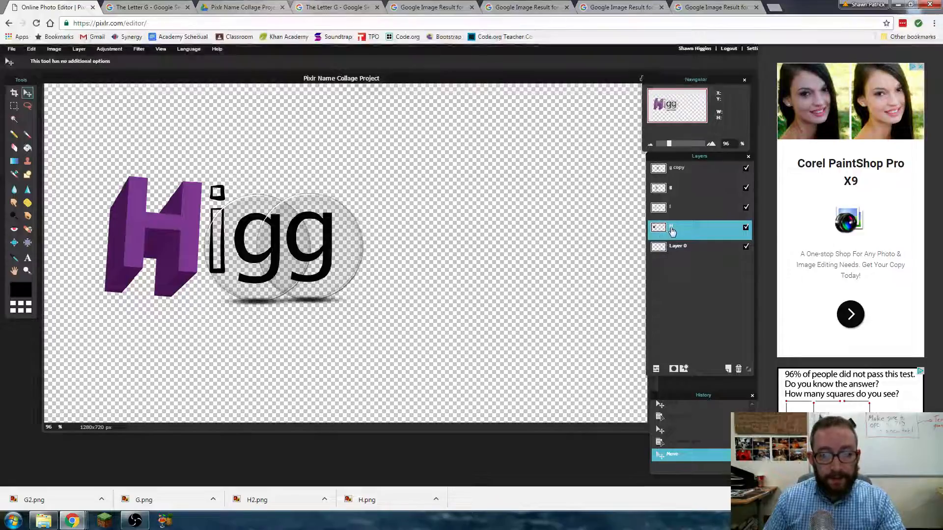
# - Give the H layer a drop shadow with size about 19 via Layer styles
pyautogui.rightClick(673, 230)
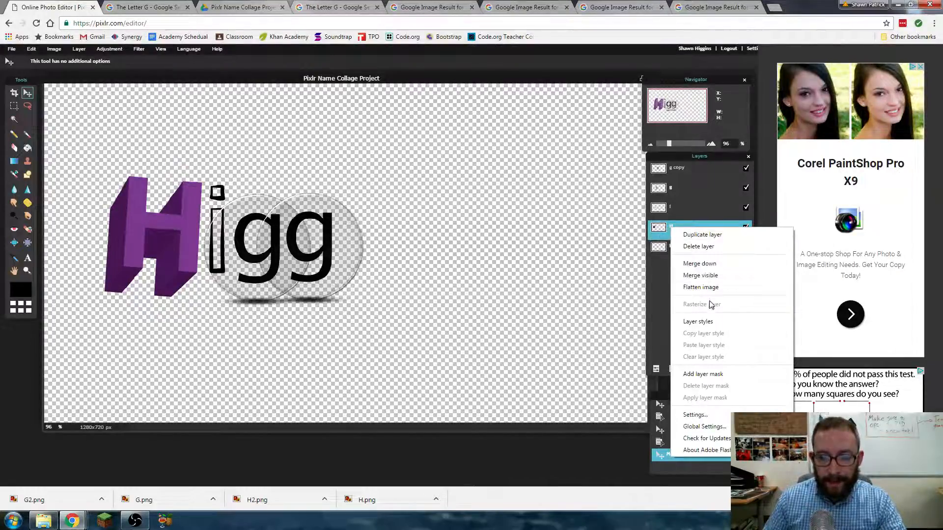
pyautogui.click(703, 322)
pyautogui.moveTo(341, 176); pyautogui.dragTo(467, 170)
pyautogui.click(422, 185)
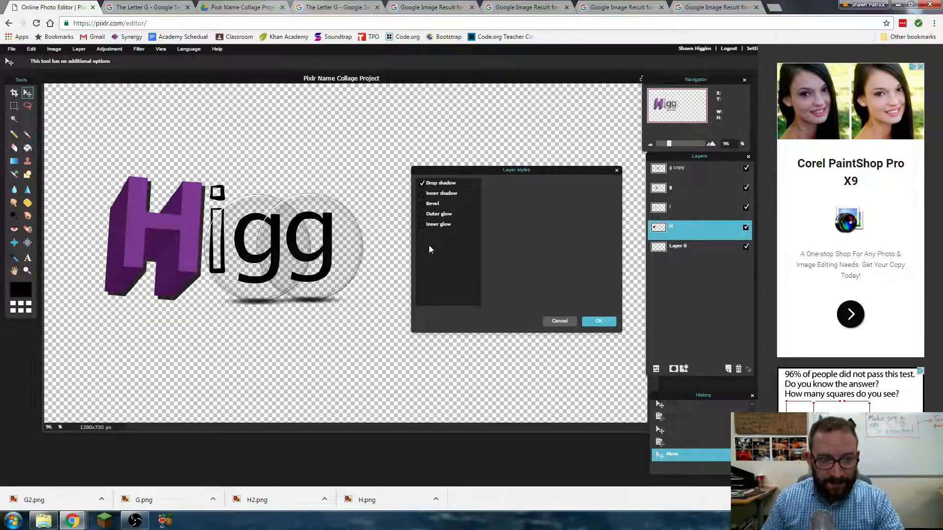
pyautogui.click(447, 193)
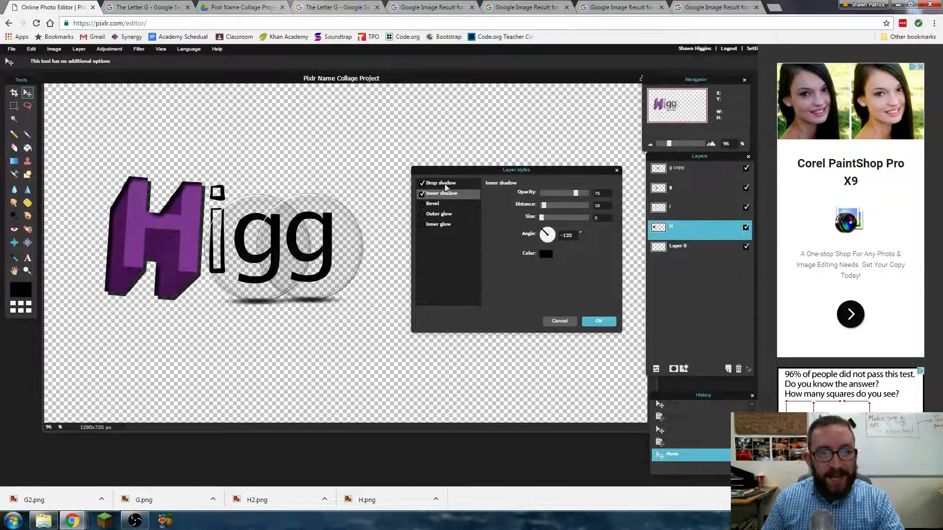
pyautogui.click(422, 194)
pyautogui.click(441, 183)
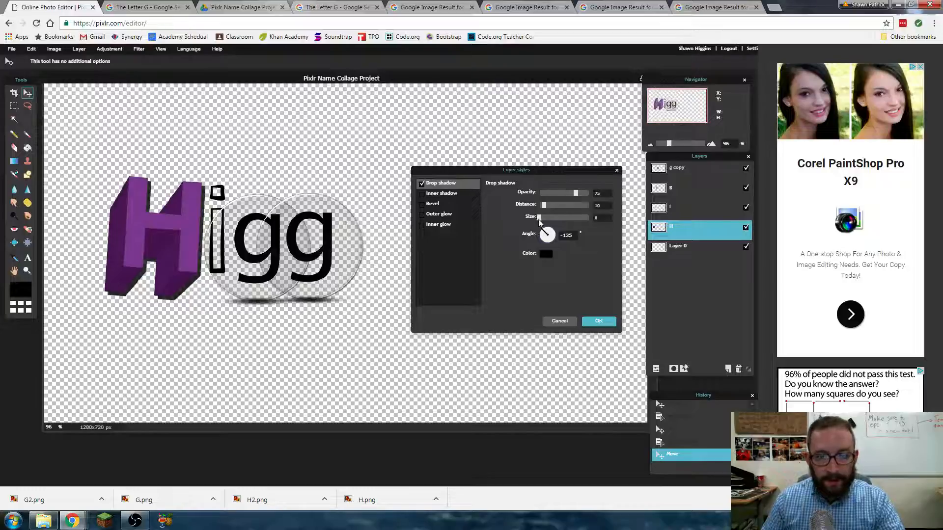
pyautogui.moveTo(539, 219); pyautogui.dragTo(549, 221)
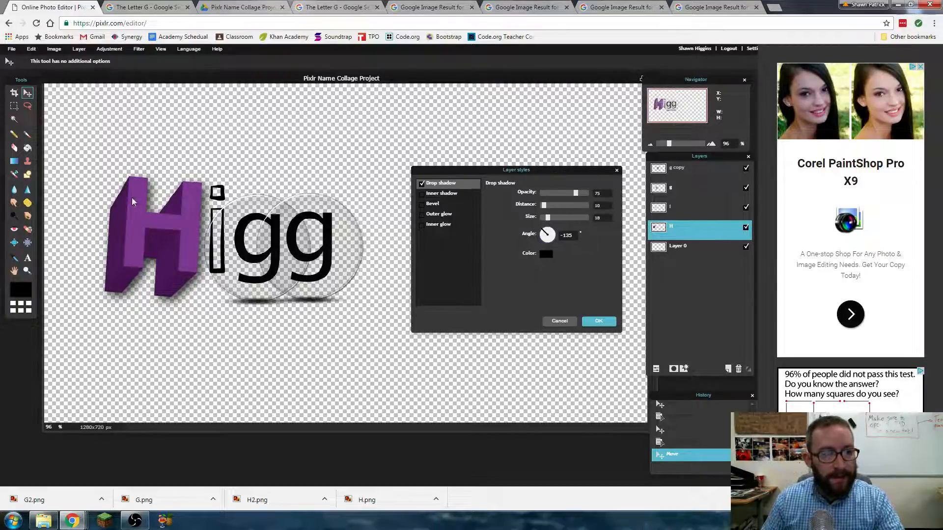
pyautogui.click(599, 321)
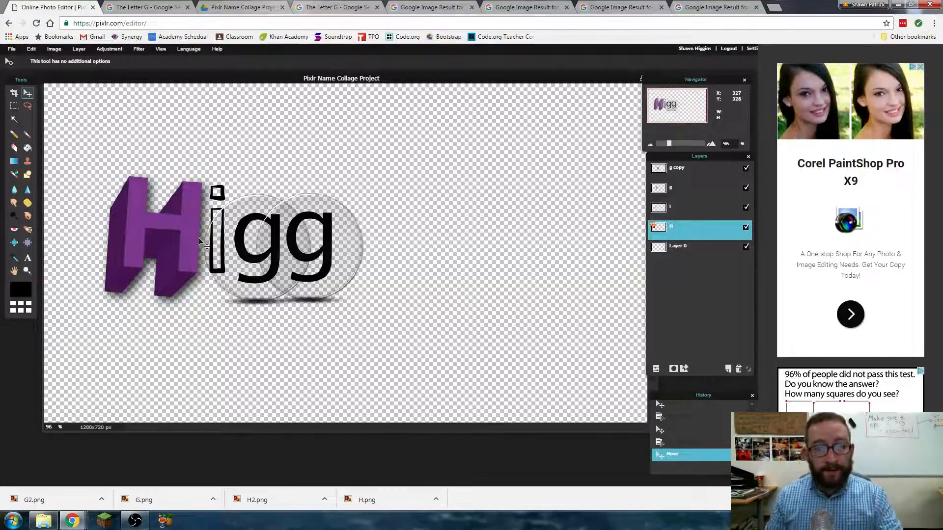
pyautogui.click(12, 51)
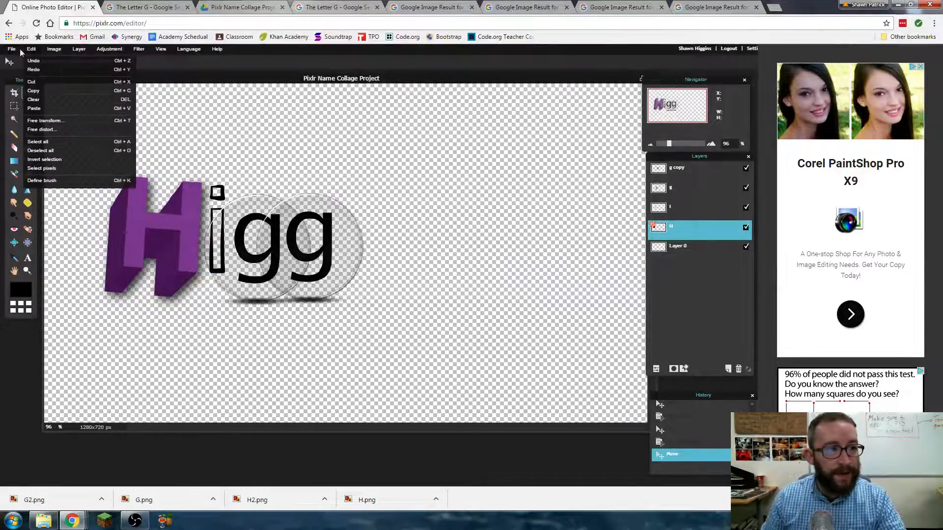
# - Save the collage in transparent PNG format as Pixlr Name Collage Project in the project folder
pyautogui.click(20, 100)
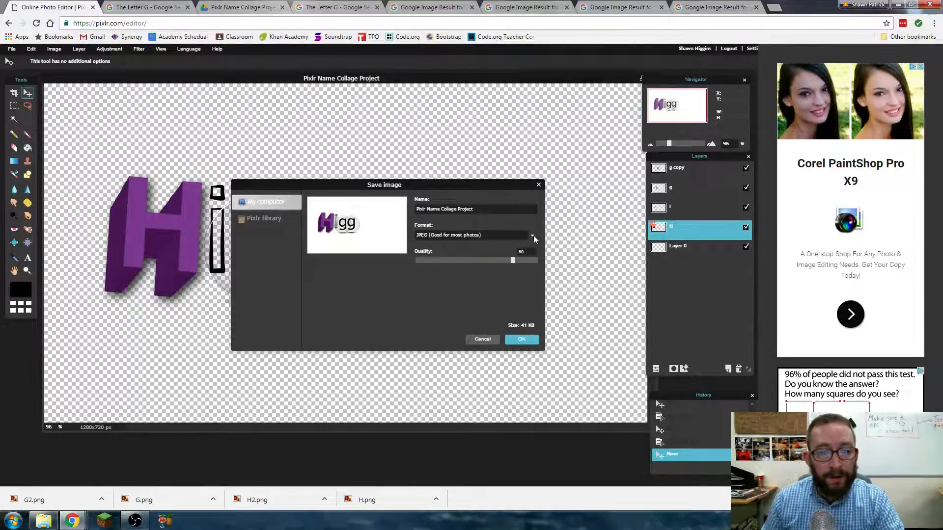
pyautogui.click(517, 237)
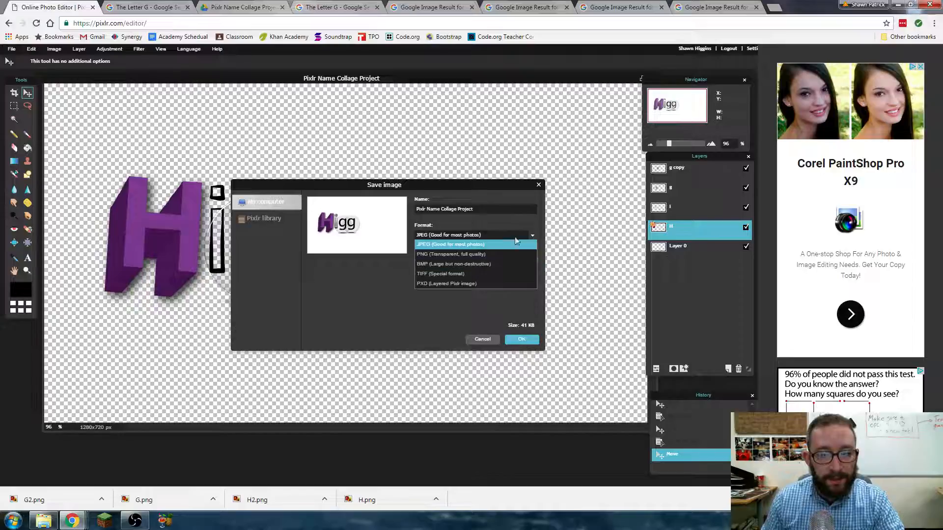
pyautogui.click(480, 254)
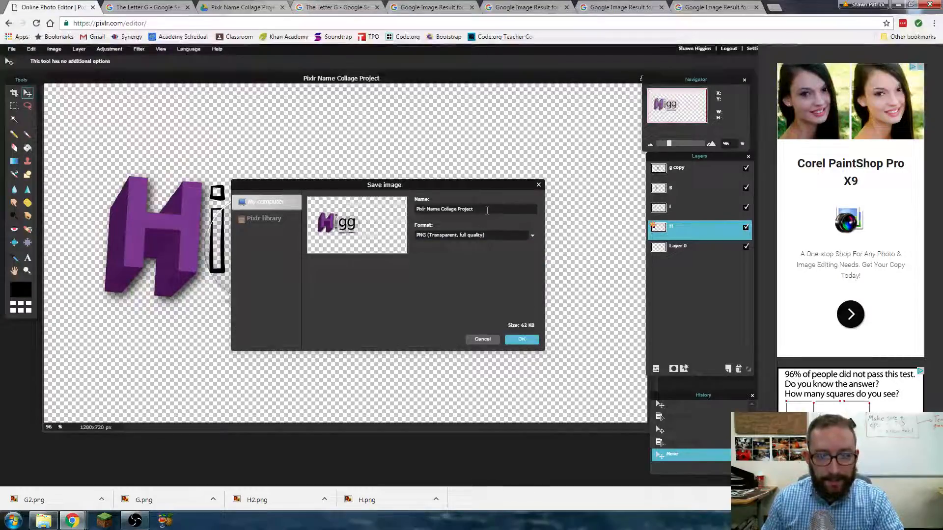
pyautogui.click(522, 340)
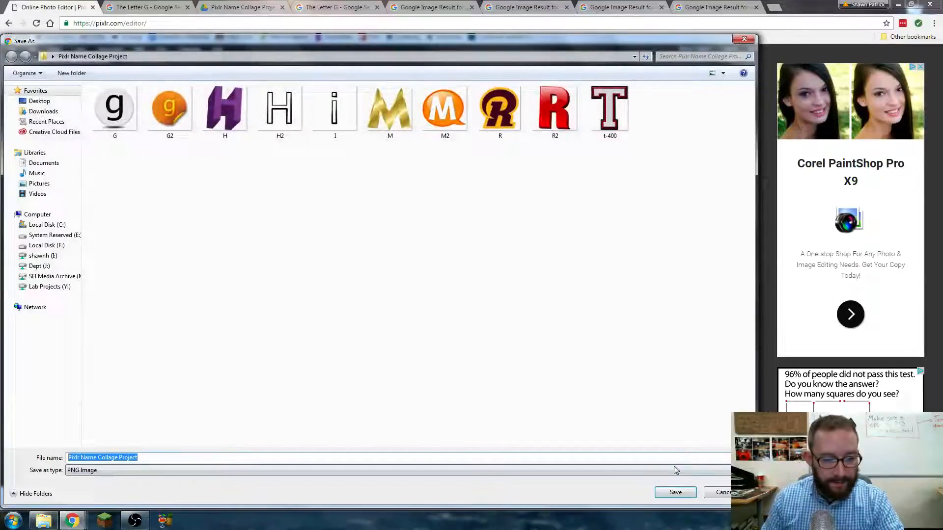
pyautogui.click(684, 497)
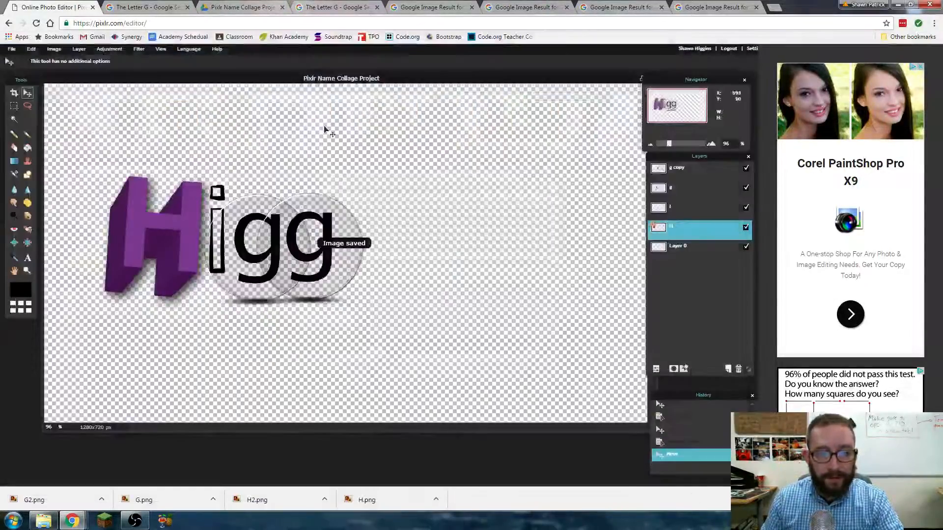
pyautogui.click(11, 50)
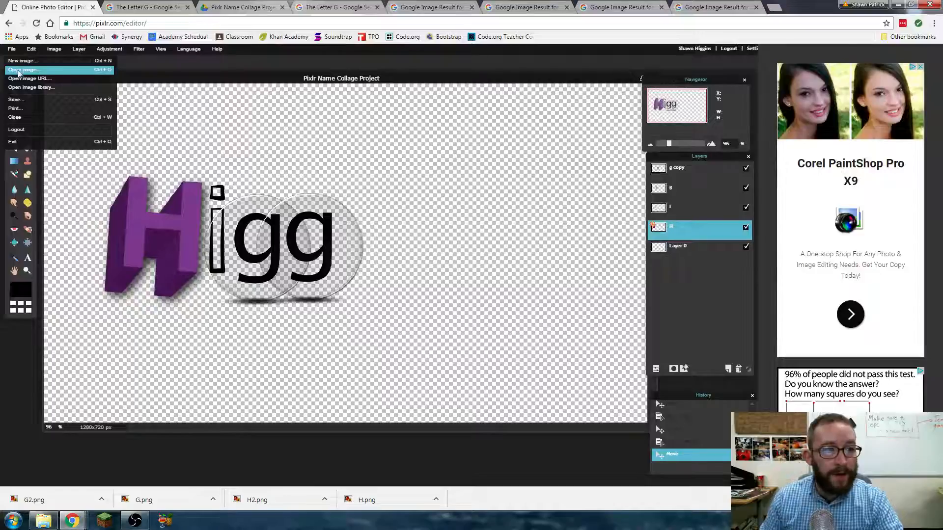
# - Save the collage again in PXD (Layered Pixlr image) format into the project folder
pyautogui.click(18, 100)
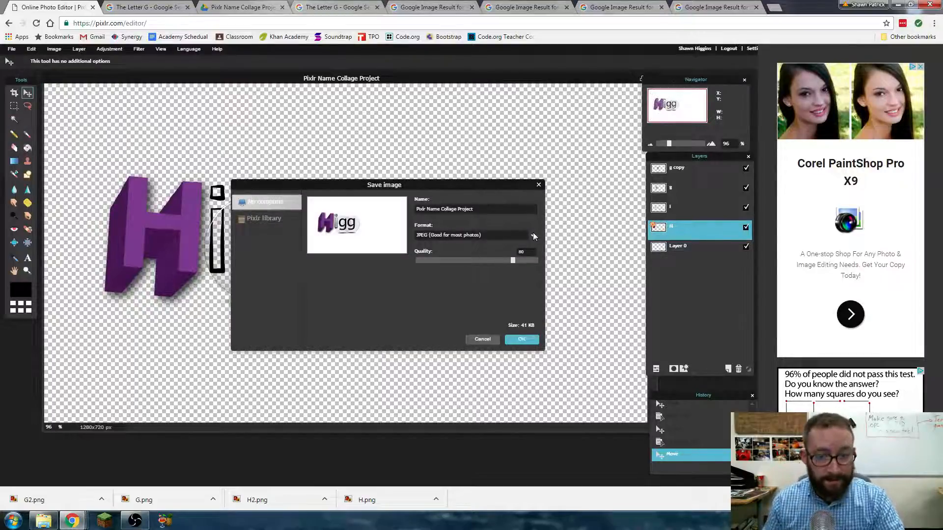
pyautogui.click(534, 237)
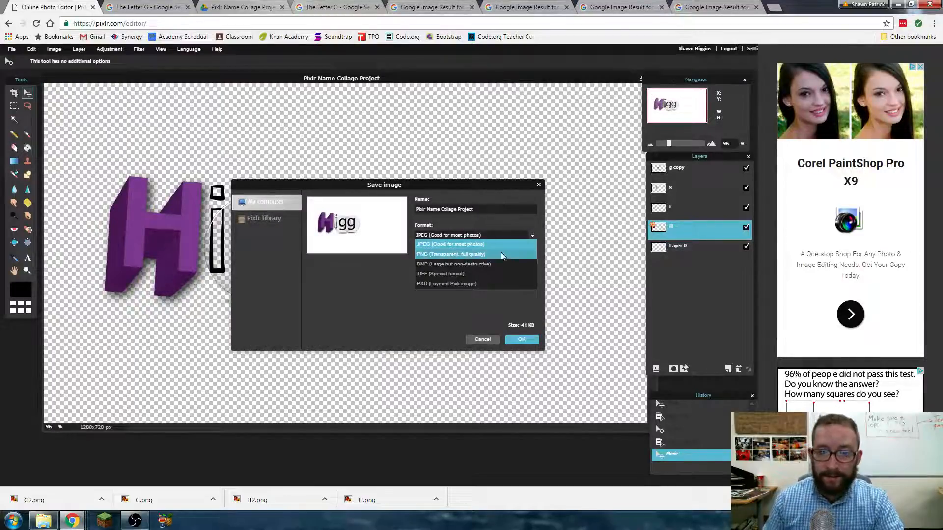
pyautogui.click(485, 285)
pyautogui.click(529, 343)
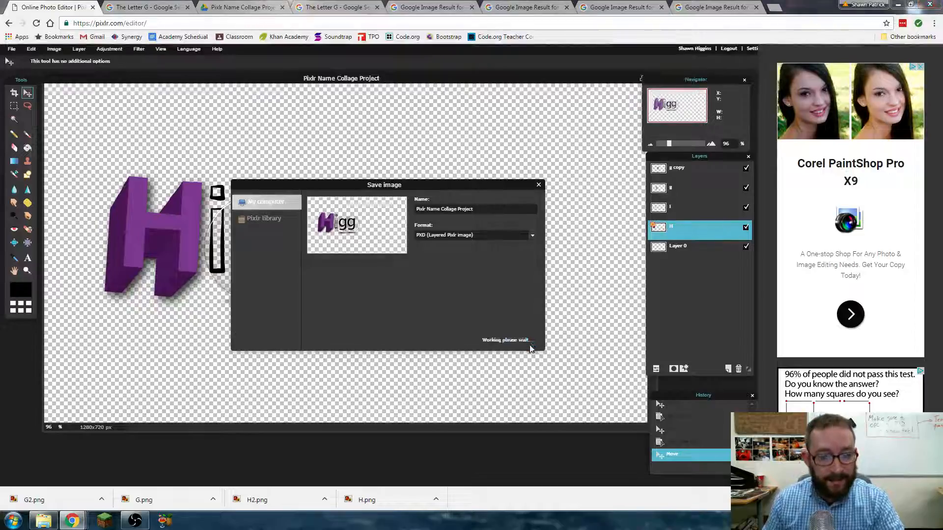
pyautogui.click(678, 491)
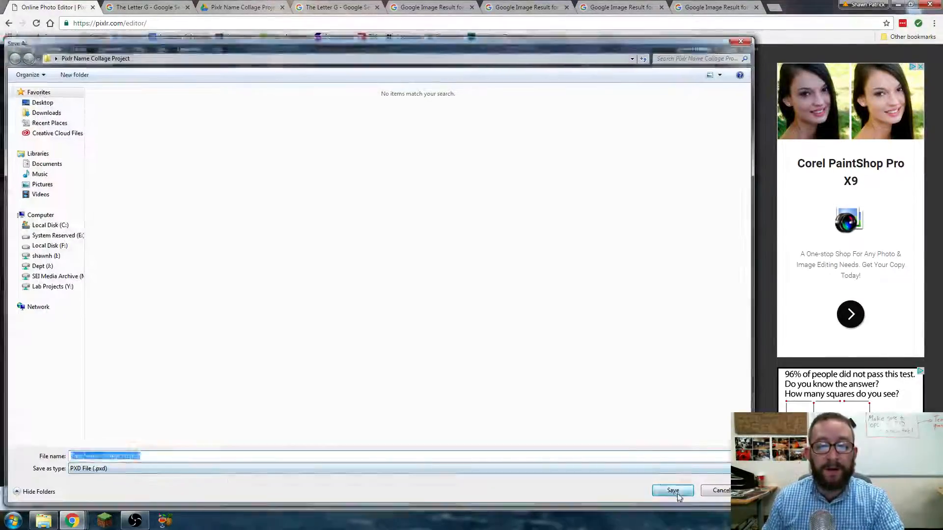